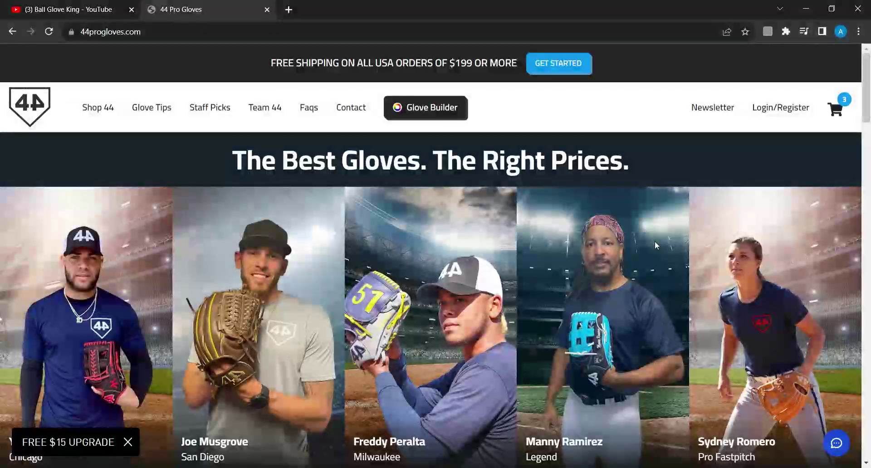
Scroll down the 44 Pro Gloves homepage to the Custom Gloves card
scroll(629, 324, down, 4)
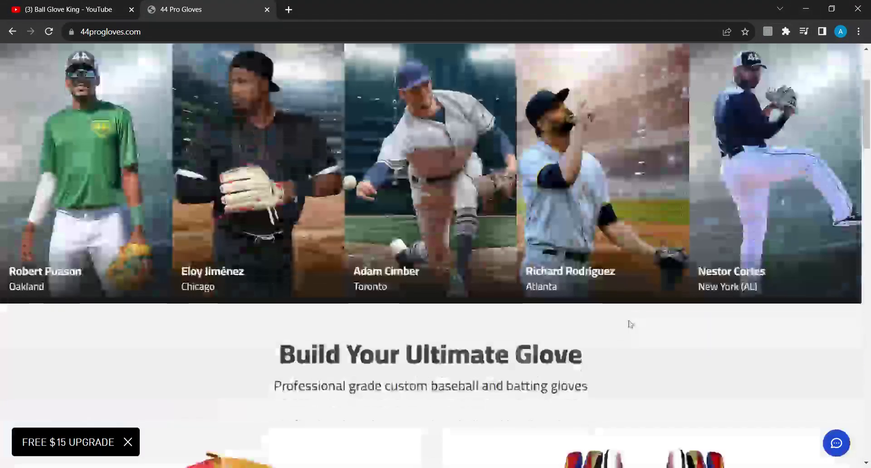
scroll(630, 324, down, 7)
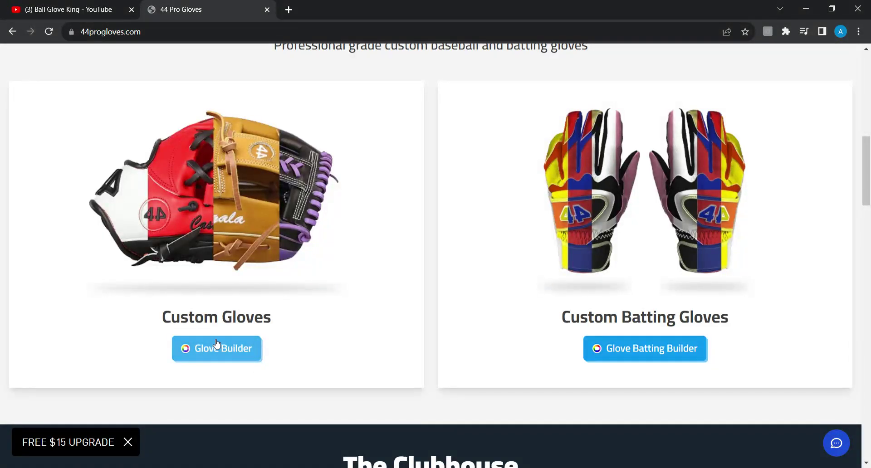
Open the Glove Builder and choose a baseball infield glove
click(227, 352)
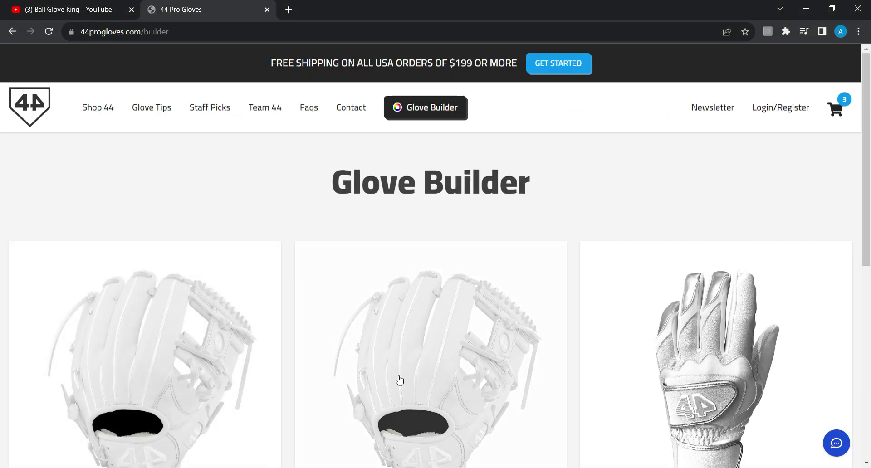
scroll(408, 287, down, 3)
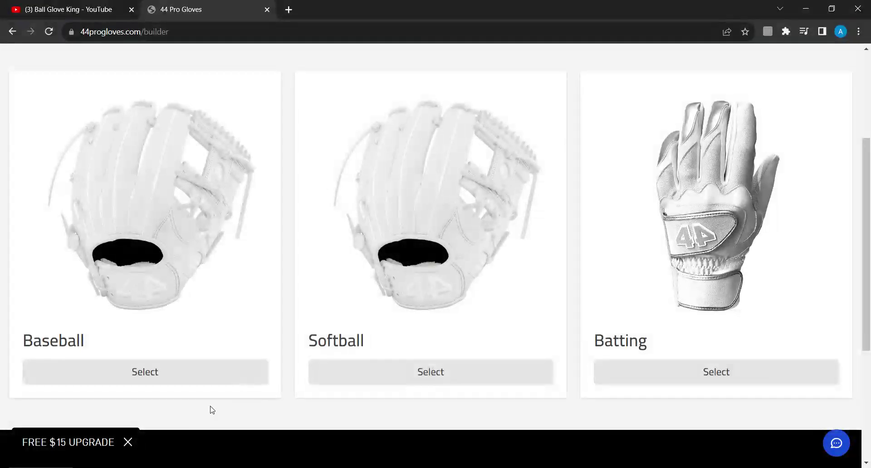
click(190, 373)
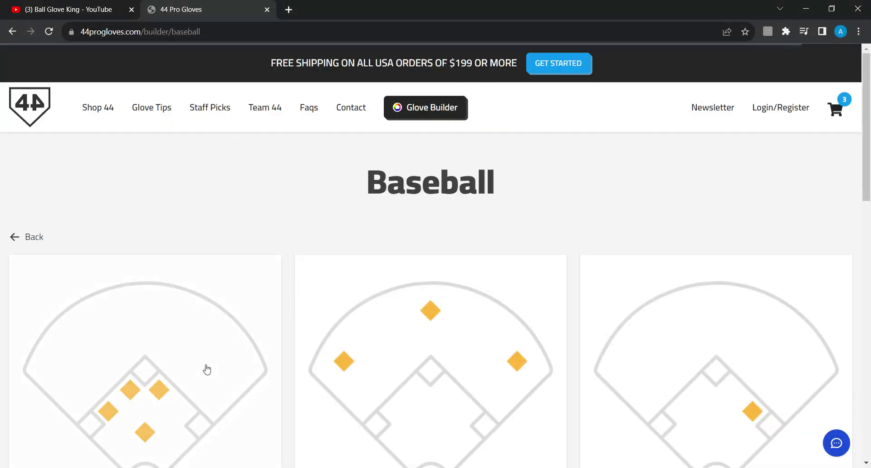
scroll(562, 303, down, 2)
scroll(562, 302, down, 2)
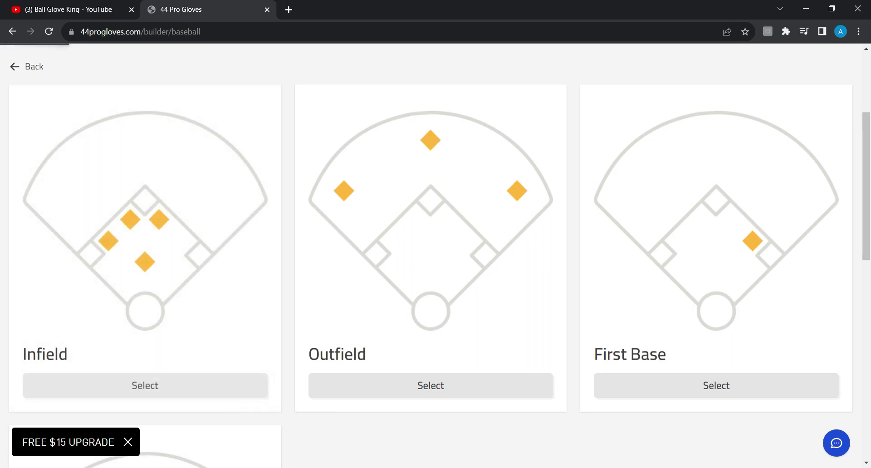
click(222, 390)
Compare the infield glove models and start customizing the Pro 44
scroll(190, 391, down, 6)
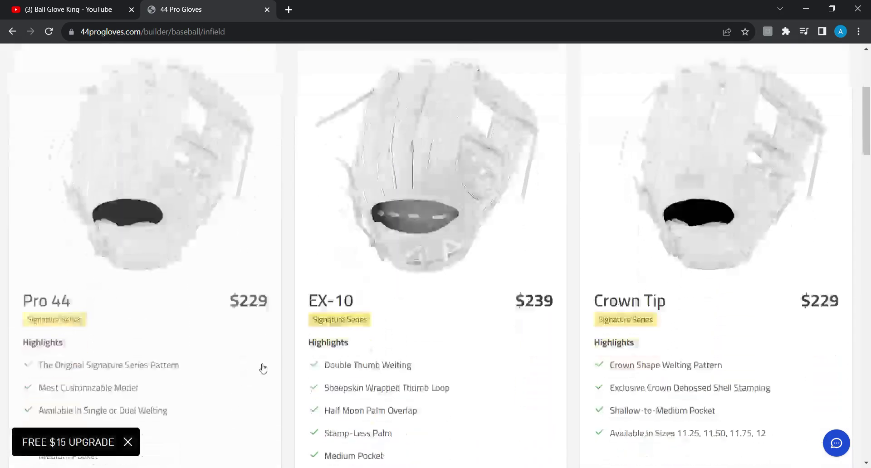
scroll(619, 255, up, 2)
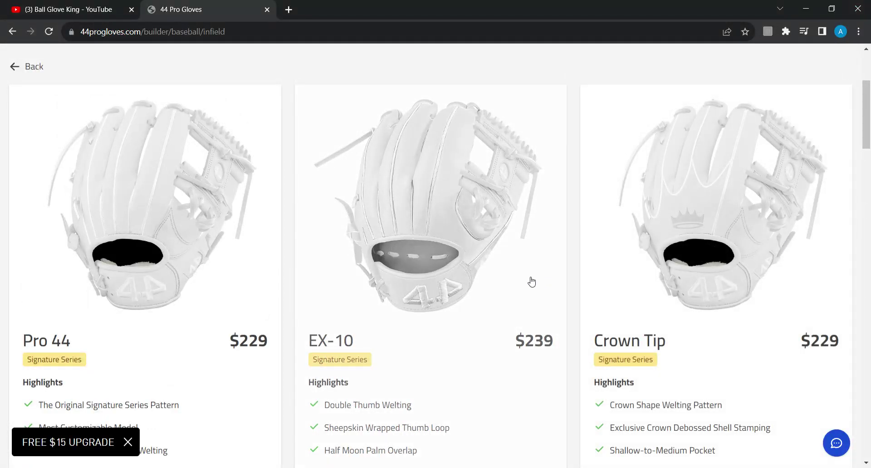
scroll(532, 282, down, 12)
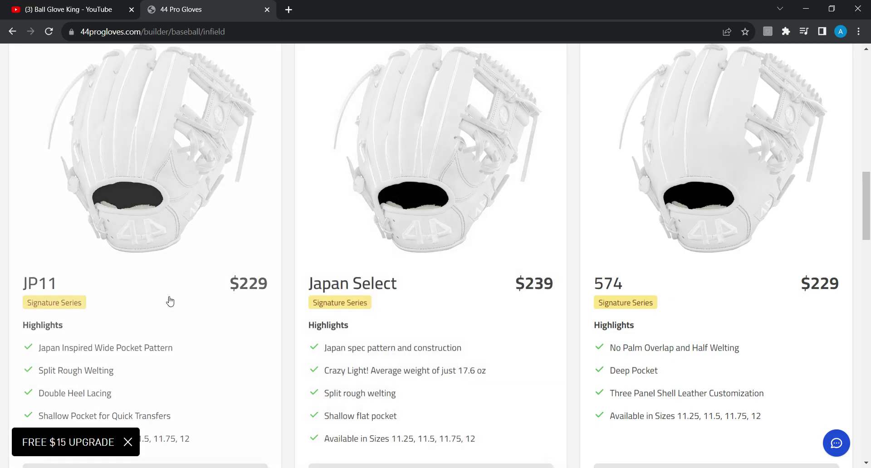
scroll(715, 388, down, 6)
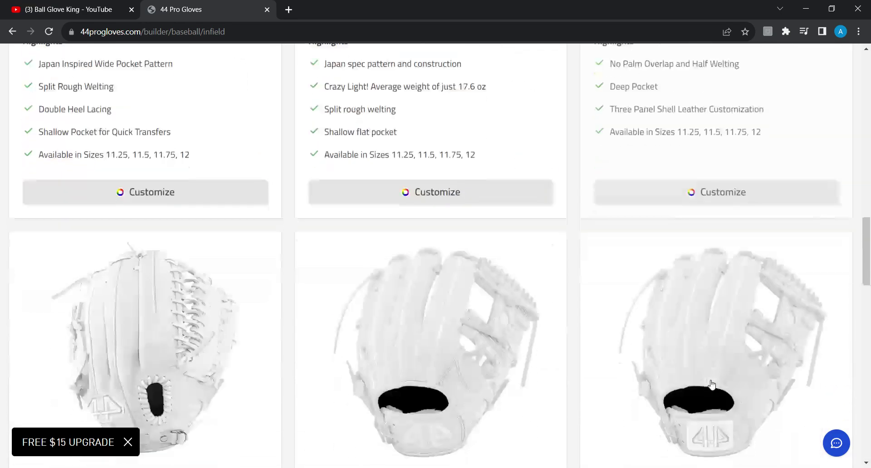
scroll(711, 384, down, 5)
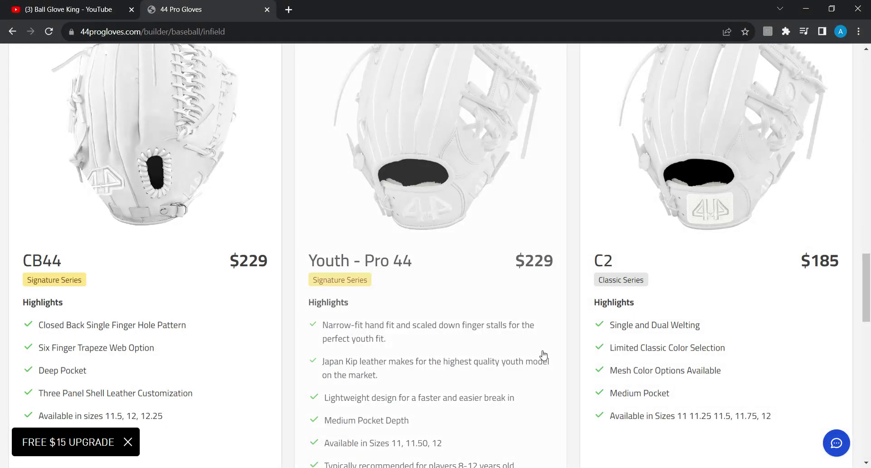
scroll(576, 317, up, 11)
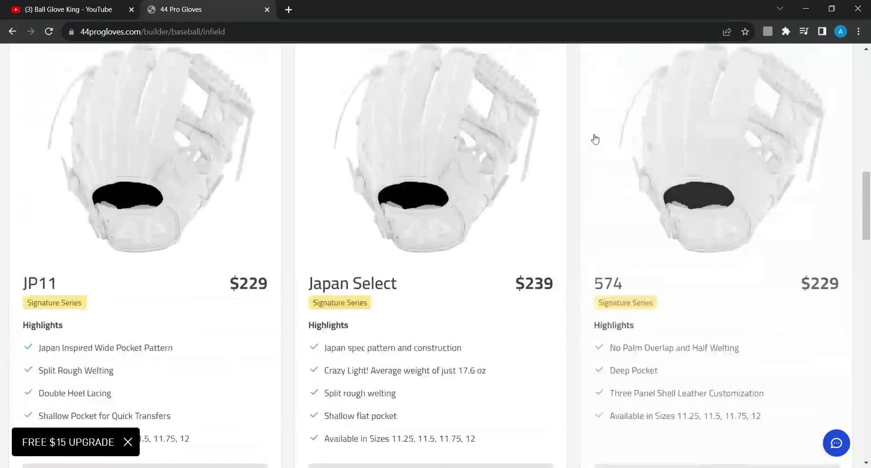
scroll(595, 139, up, 10)
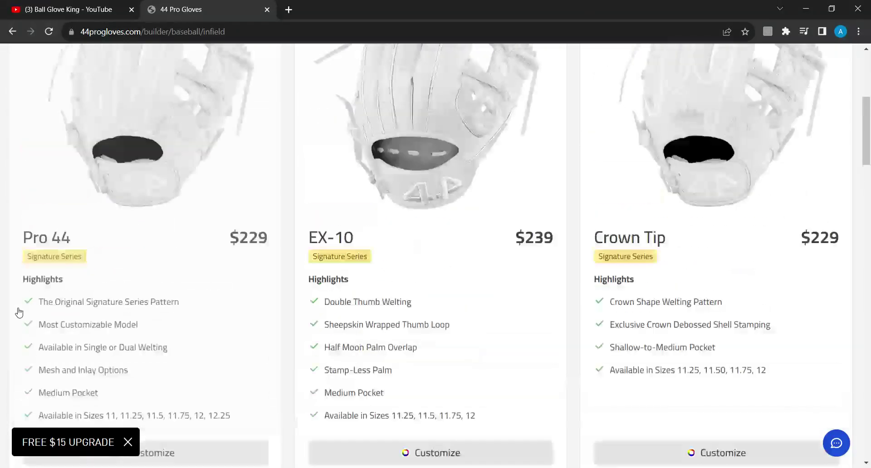
scroll(19, 311, up, 2)
scroll(245, 422, down, 4)
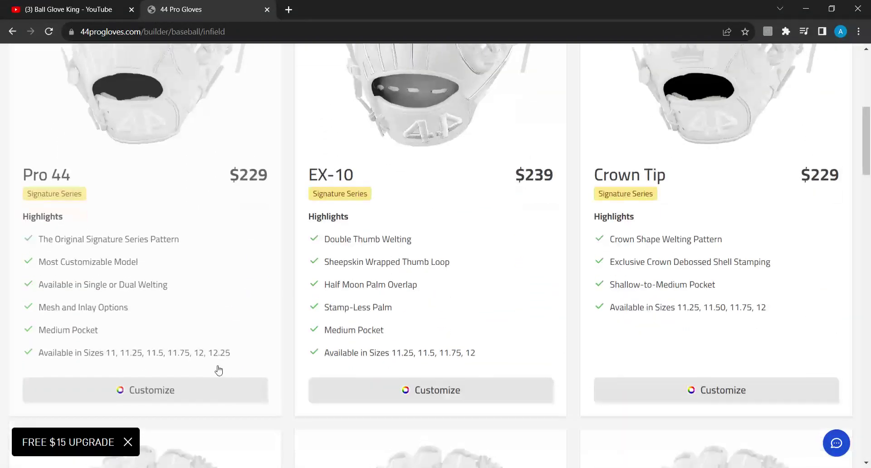
click(208, 392)
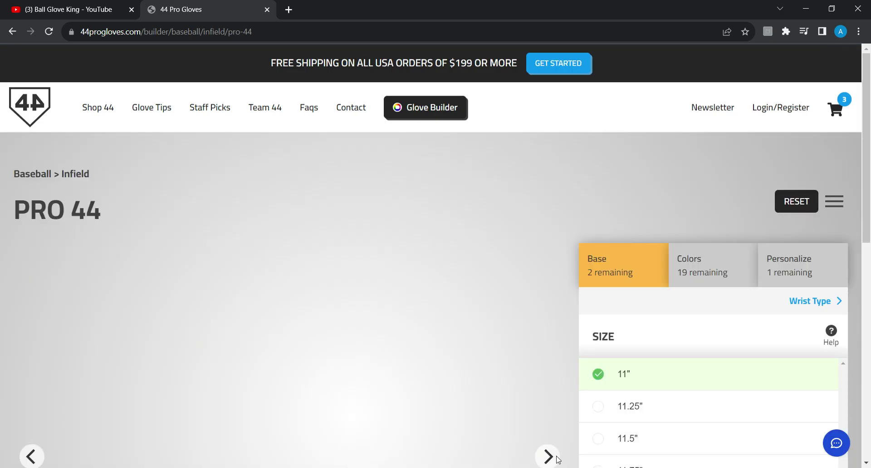
Set the glove size to 11.75" and stamp a Texas flag on the thumb
scroll(449, 386, down, 4)
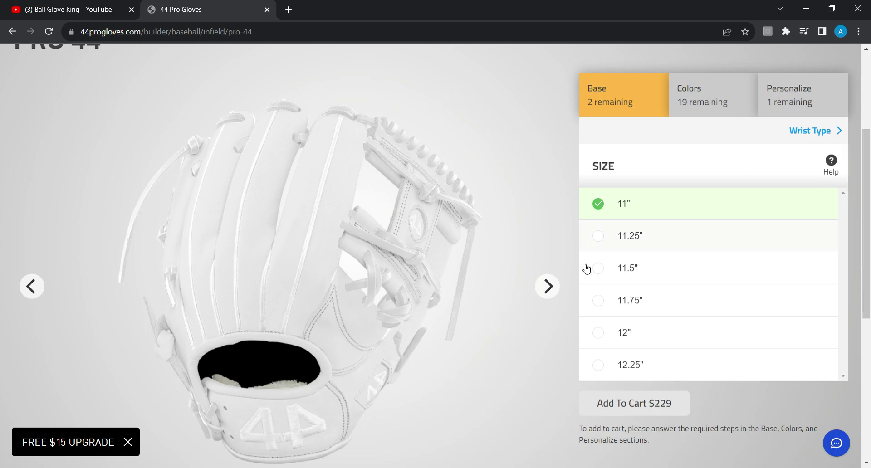
click(621, 312)
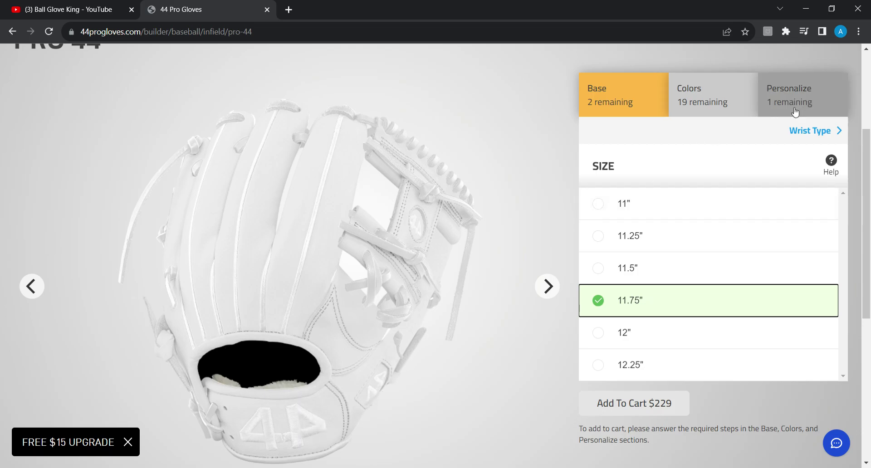
drag(792, 106, 788, 105)
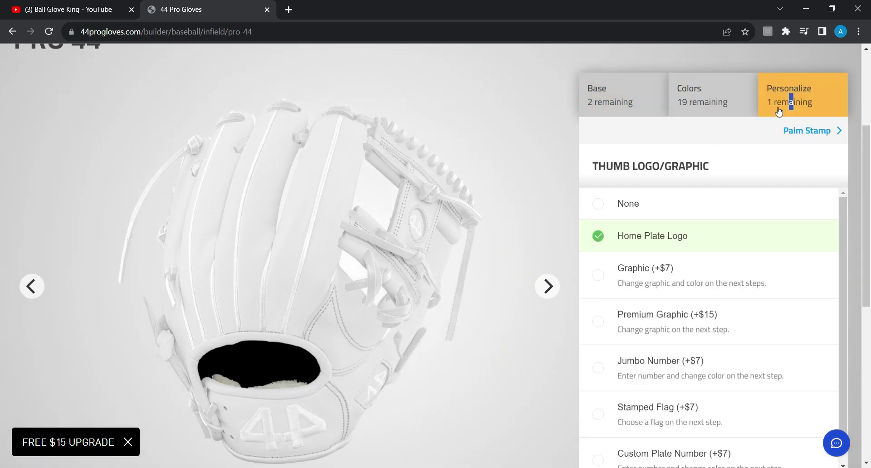
click(644, 416)
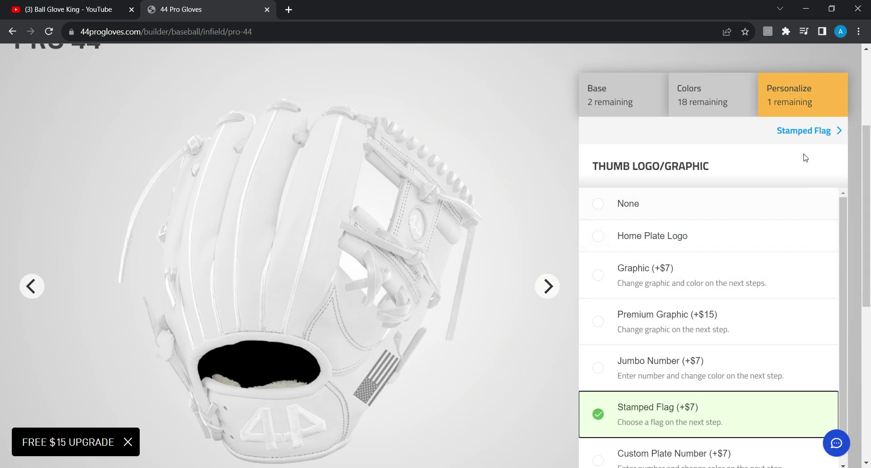
click(800, 131)
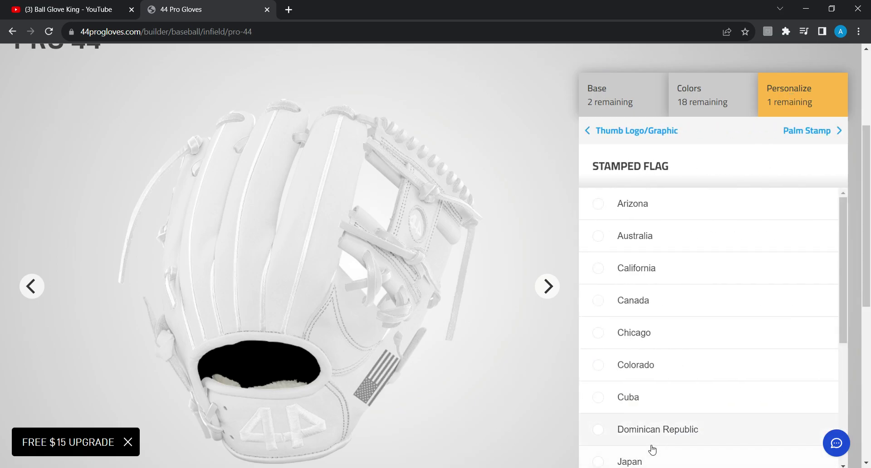
scroll(675, 412, down, 3)
scroll(672, 407, down, 3)
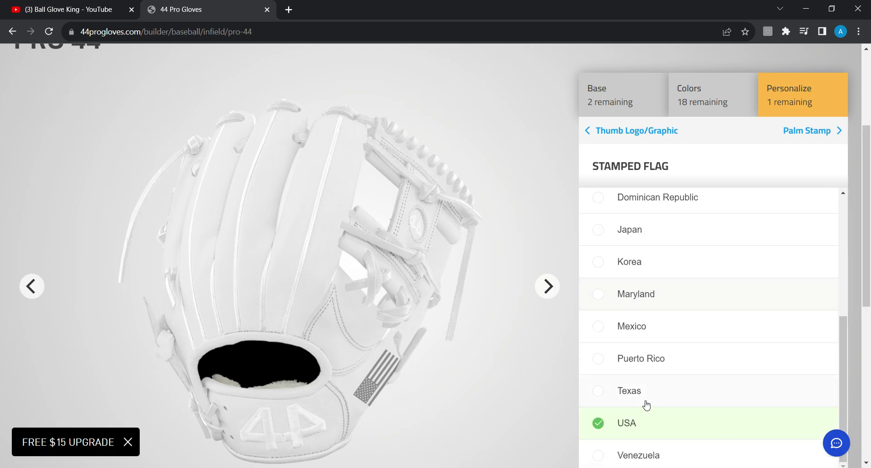
click(666, 396)
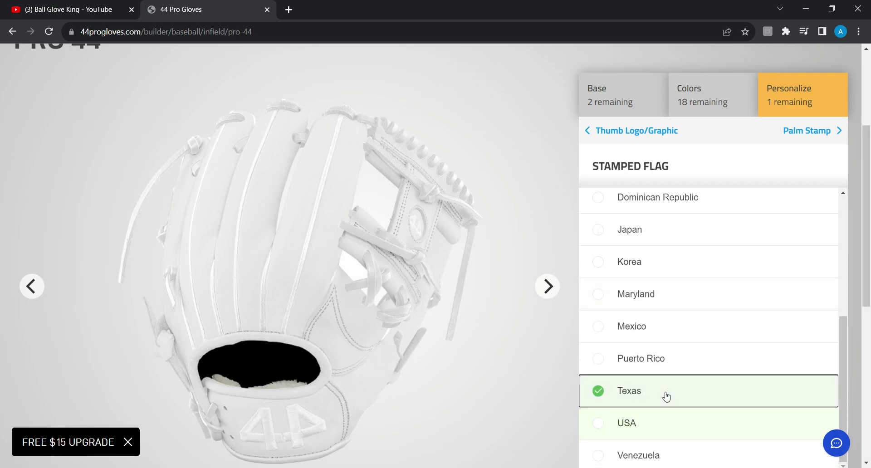
Make the glove's wrist one-piece leather
click(621, 107)
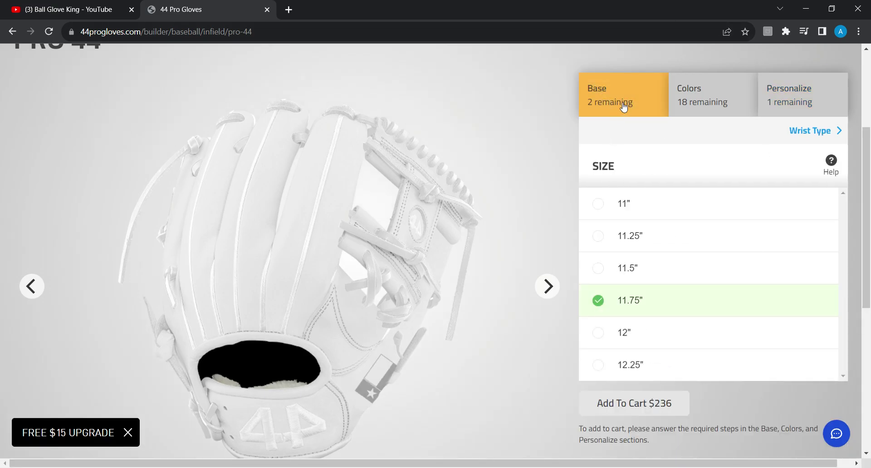
click(821, 130)
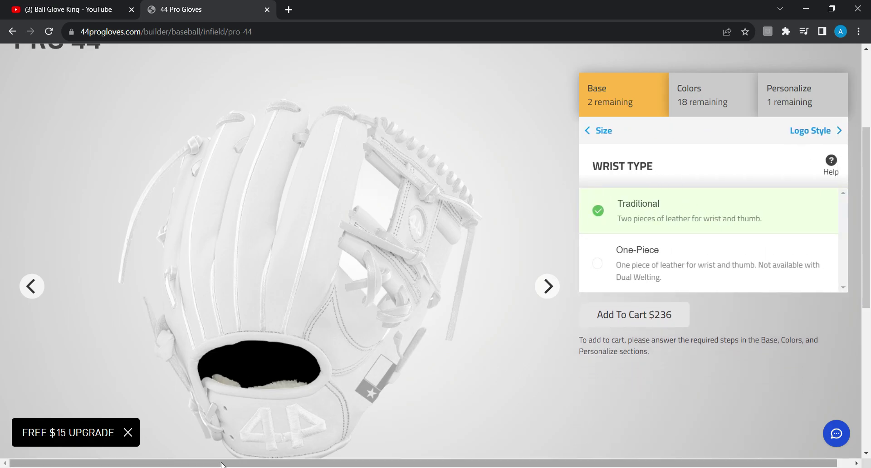
scroll(378, 304, down, 1)
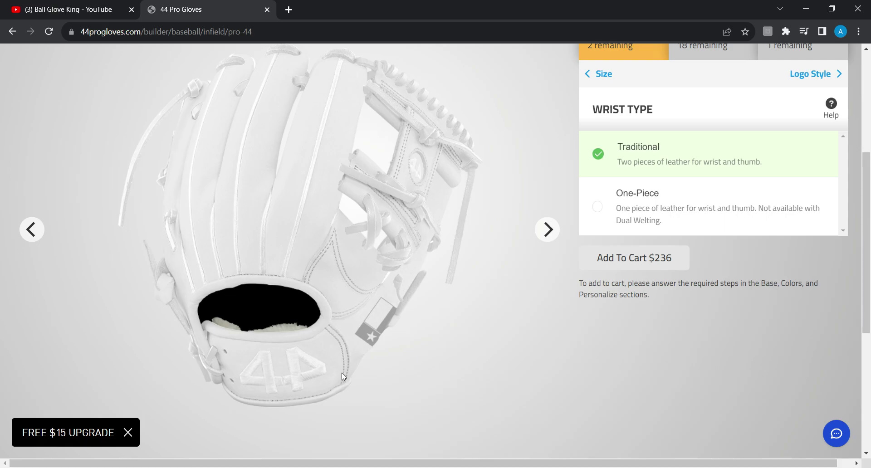
click(586, 228)
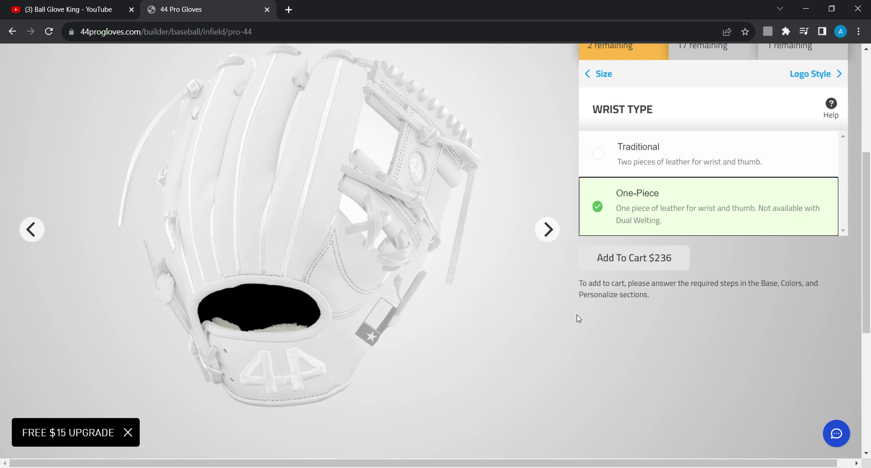
scroll(579, 319, up, 3)
Make the logo an embroidered USA flag (+$7)
click(809, 188)
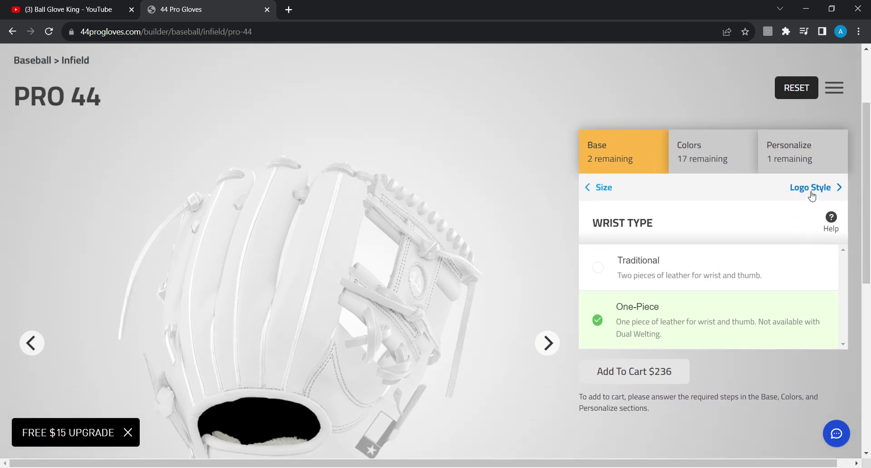
click(669, 295)
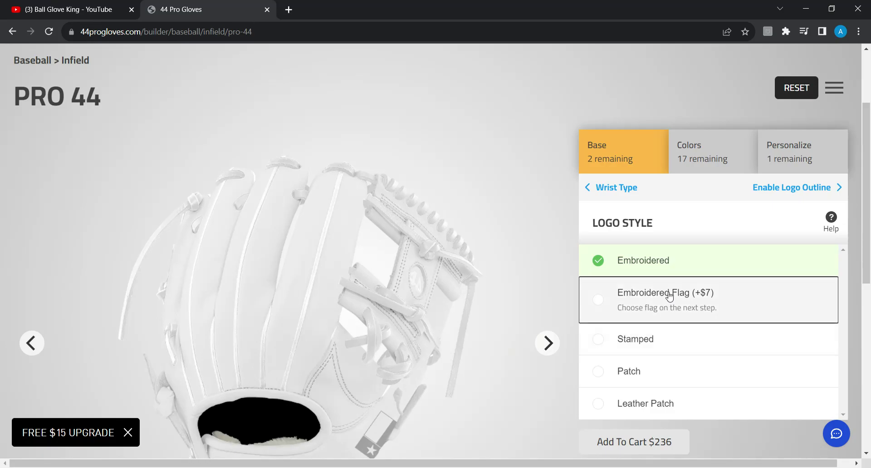
scroll(635, 317, down, 1)
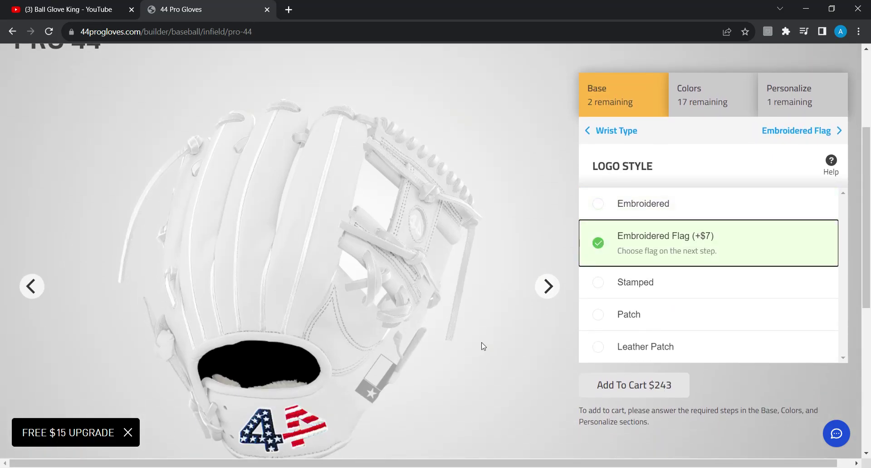
click(797, 130)
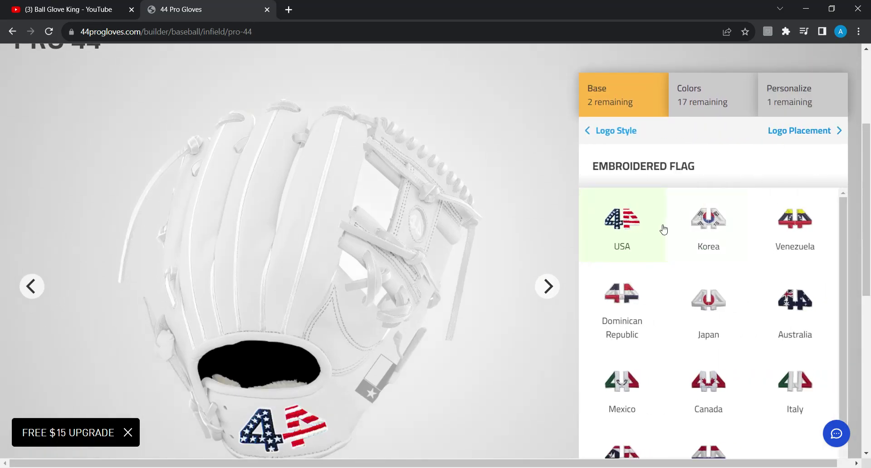
click(653, 242)
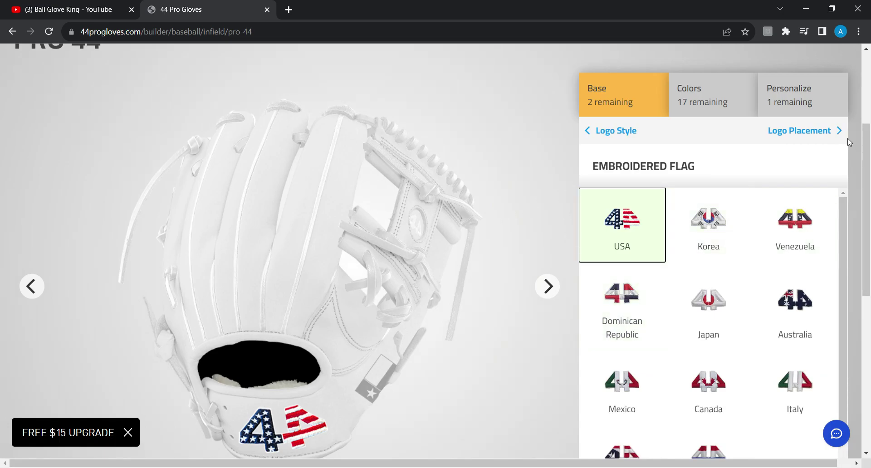
click(825, 130)
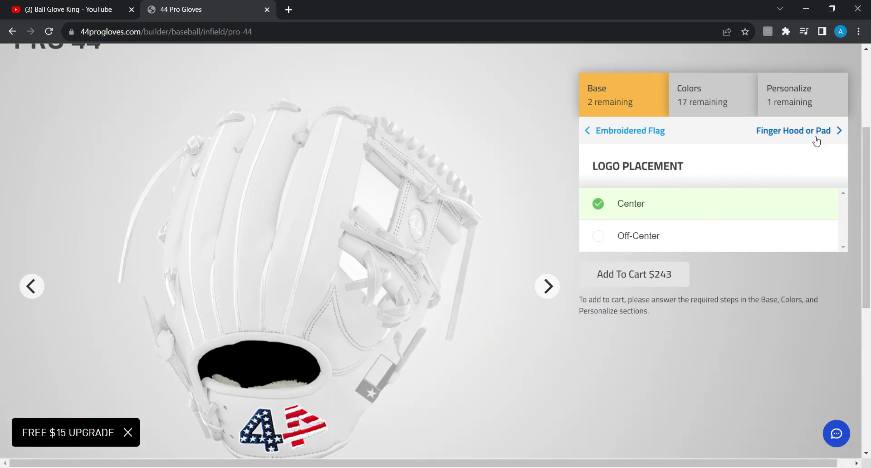
Add a finger hood on the middle finger
click(815, 138)
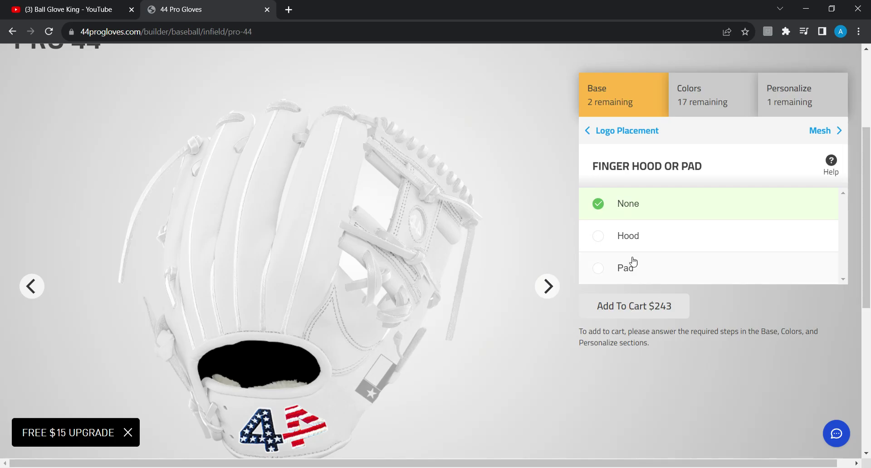
click(628, 236)
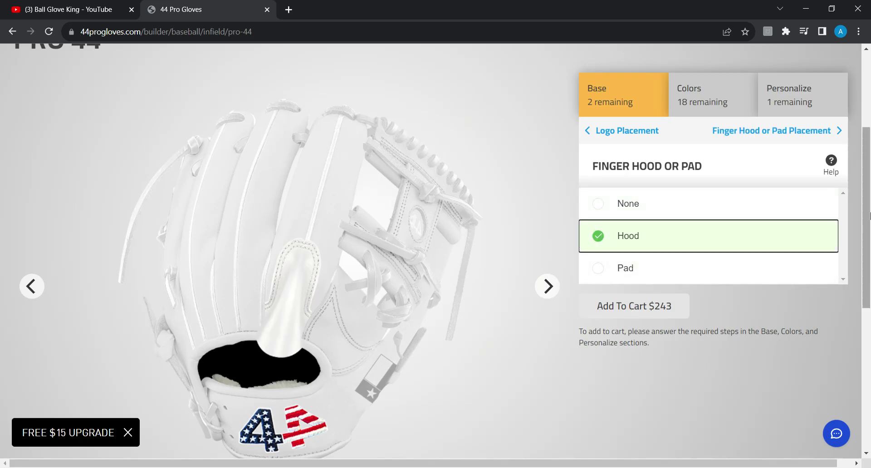
click(834, 133)
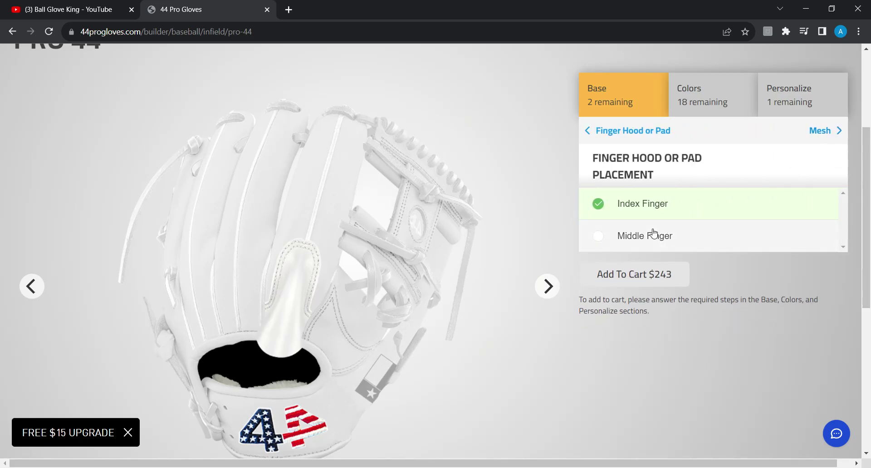
click(657, 236)
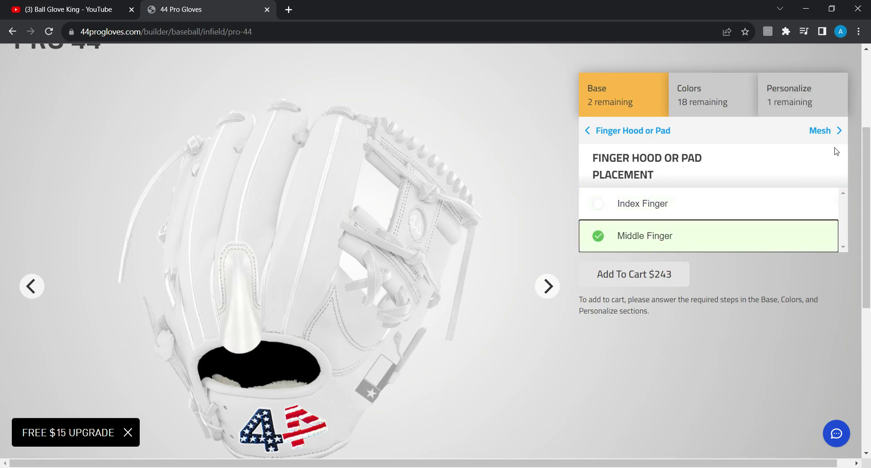
Skip the mesh, lacing and lining options and choose the 2-Piece Web after trying Y-Web and E-Web
click(837, 131)
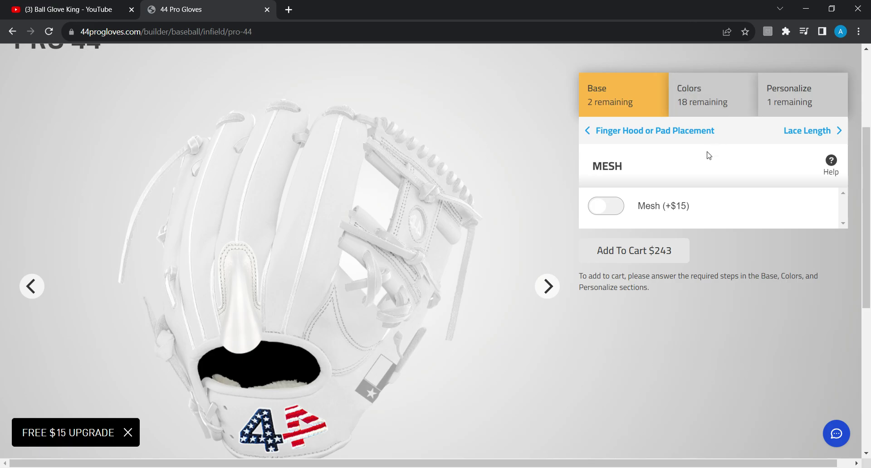
click(822, 131)
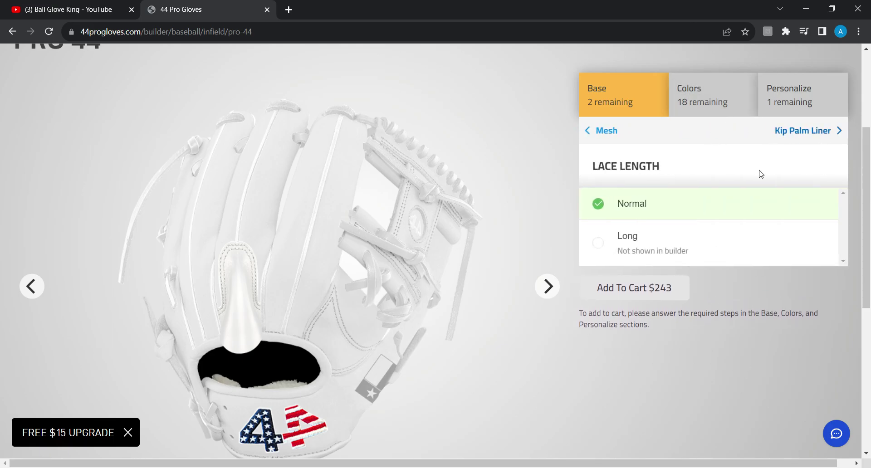
click(824, 138)
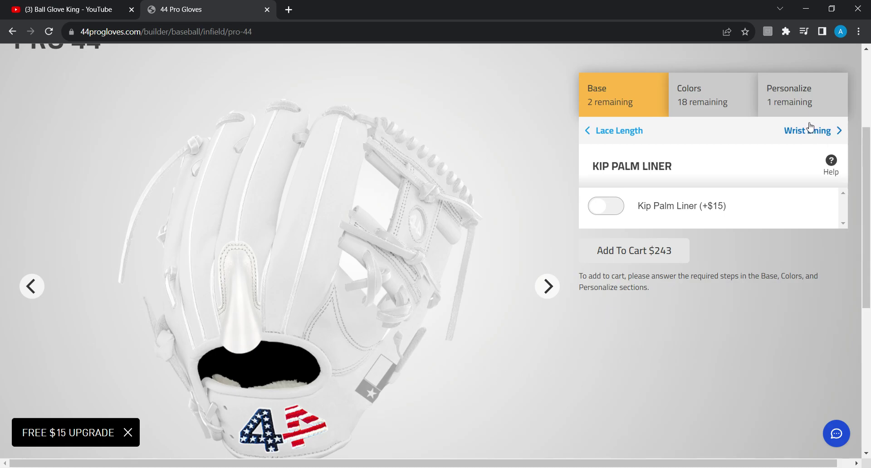
click(816, 138)
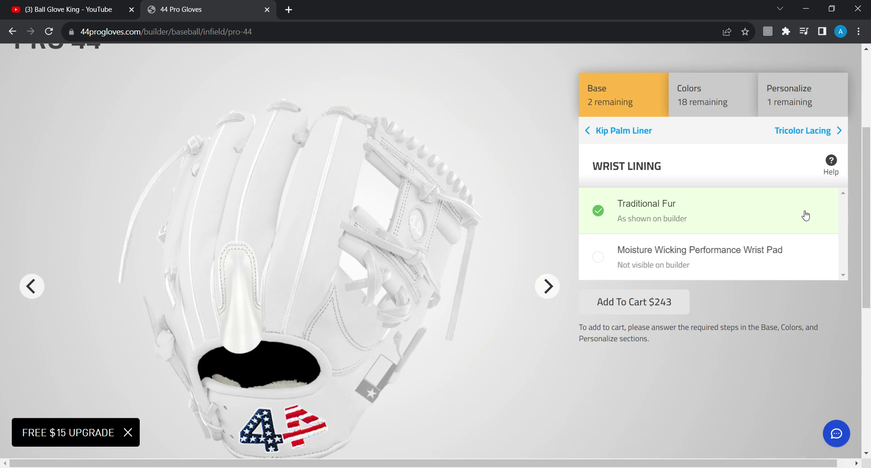
click(809, 134)
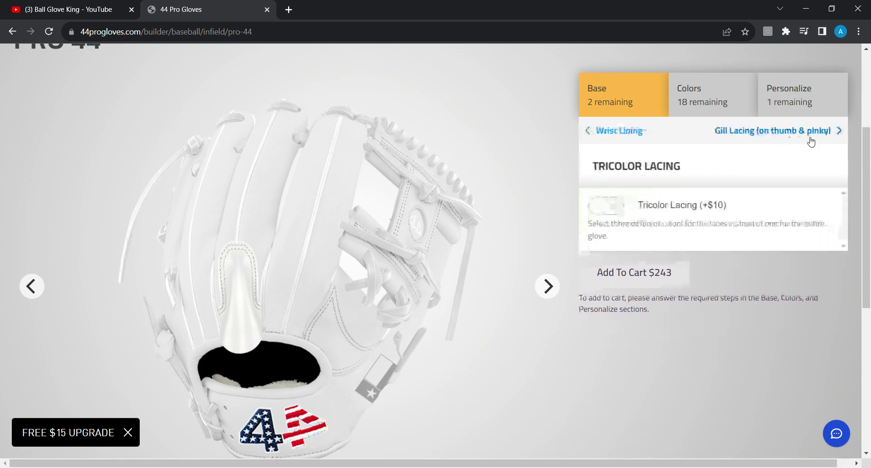
click(813, 134)
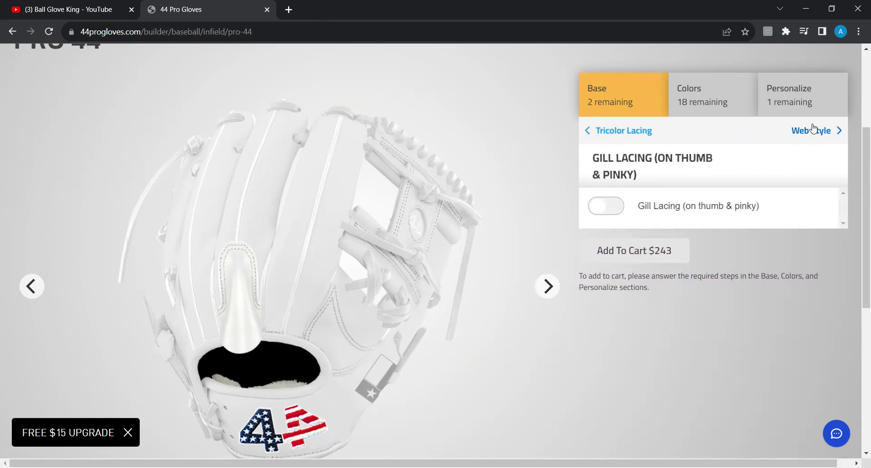
click(789, 131)
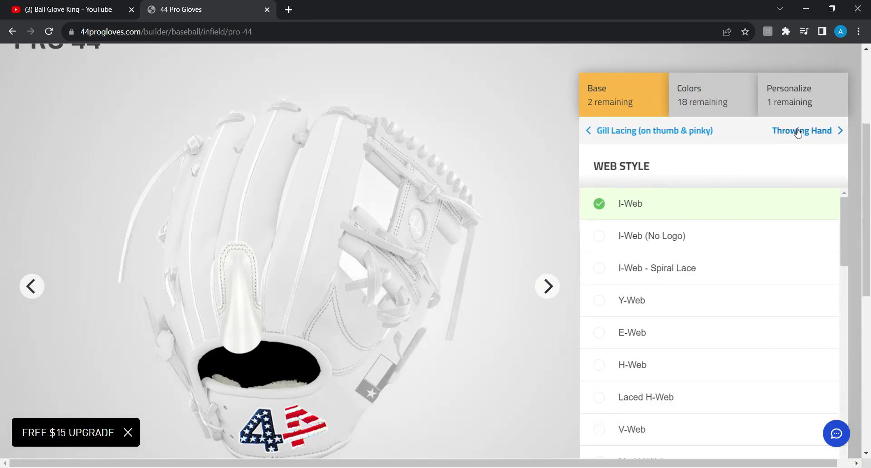
click(664, 305)
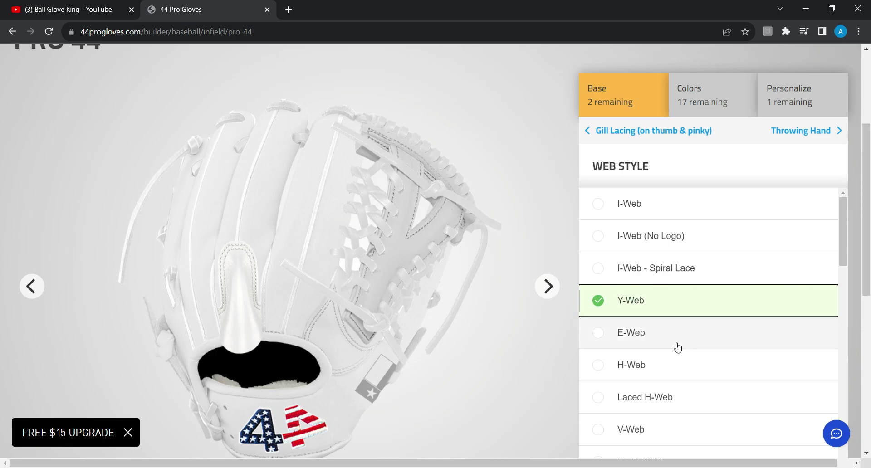
click(661, 344)
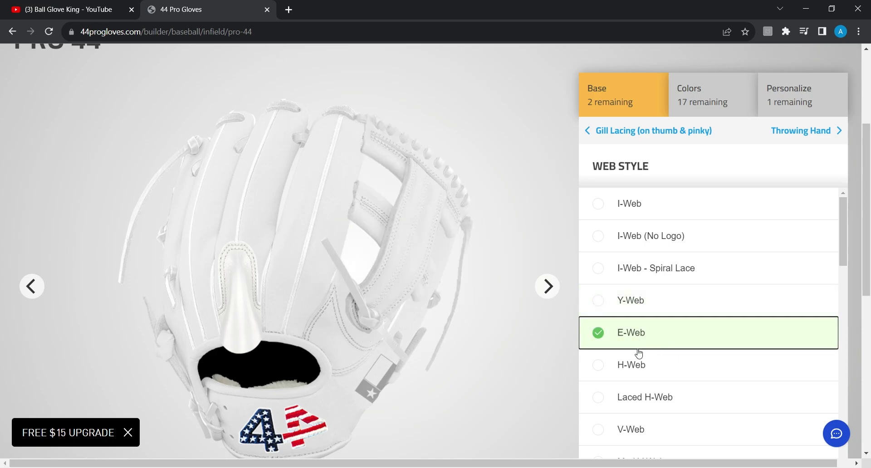
scroll(686, 396, down, 10)
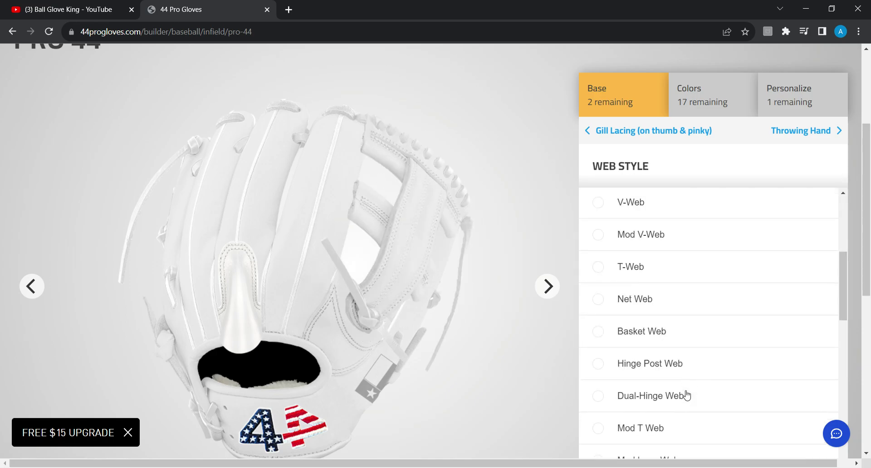
scroll(686, 396, down, 3)
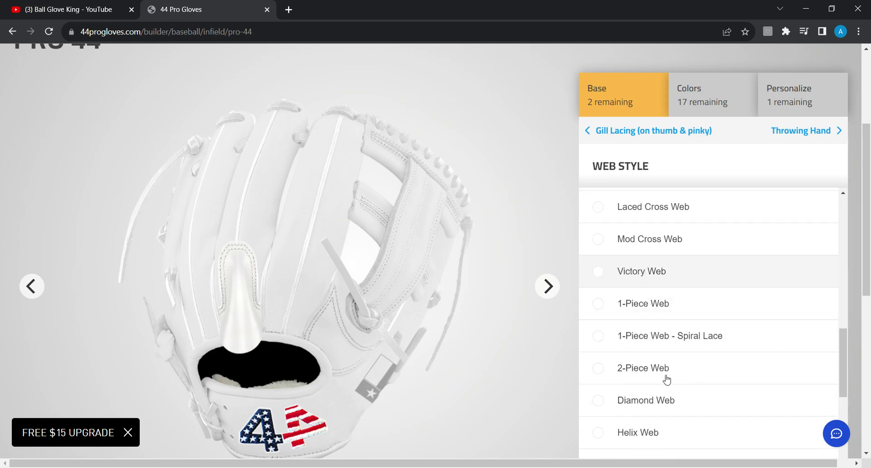
click(627, 354)
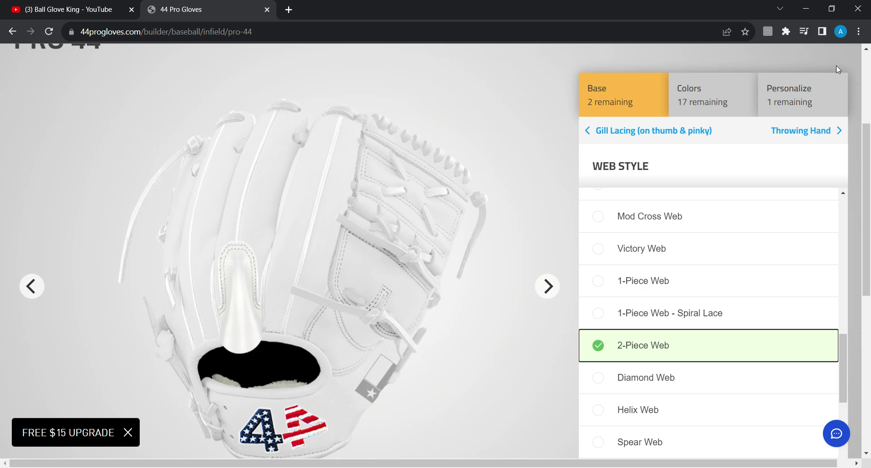
Set the throwing hand to right and the stiffness to Pro Stiff
click(818, 136)
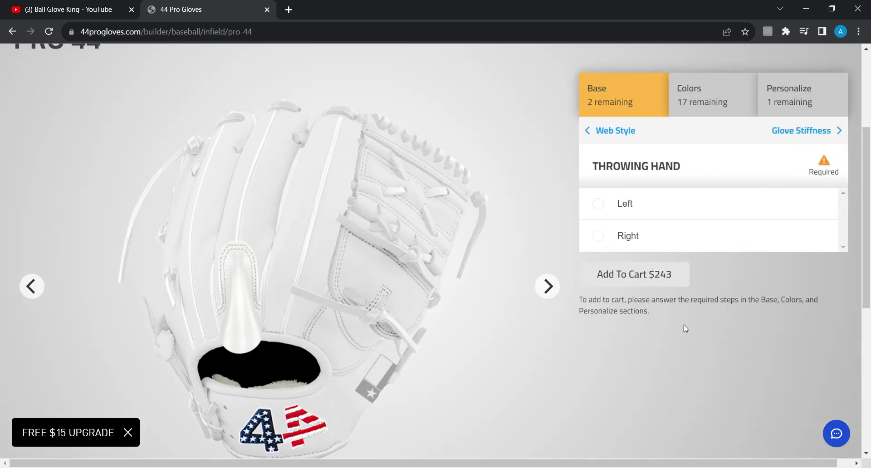
click(689, 233)
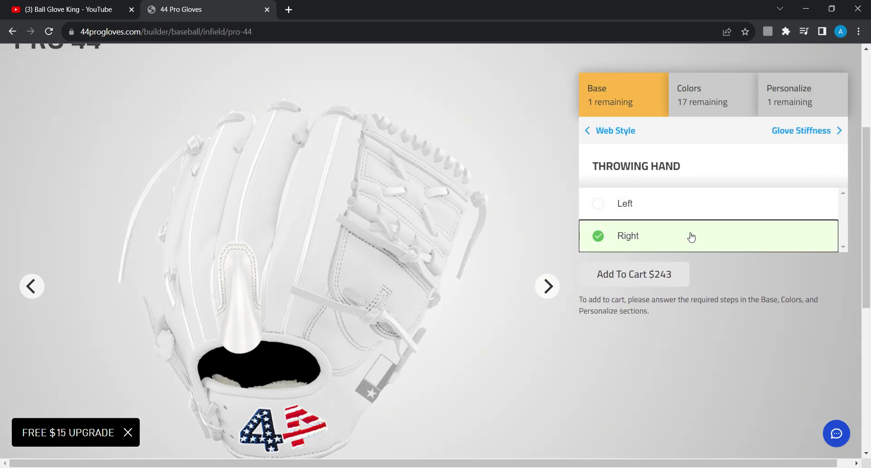
click(799, 133)
click(697, 217)
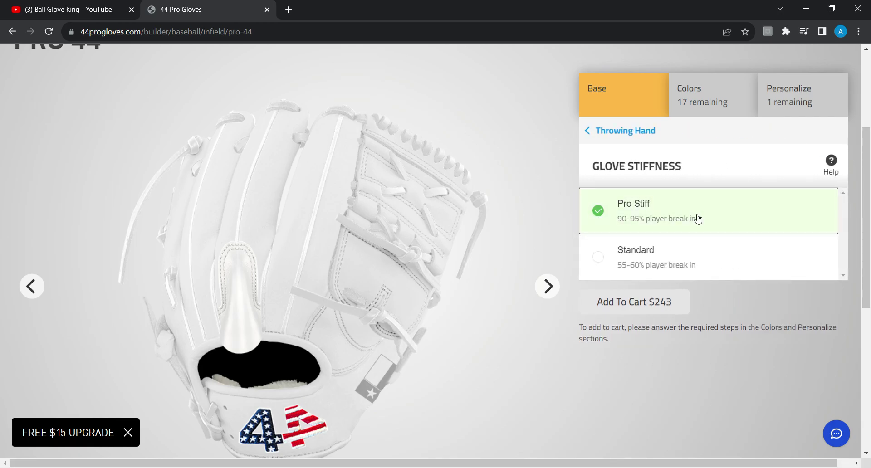
Color the binding red, the finger hood white snakeskin and the laces red
click(730, 101)
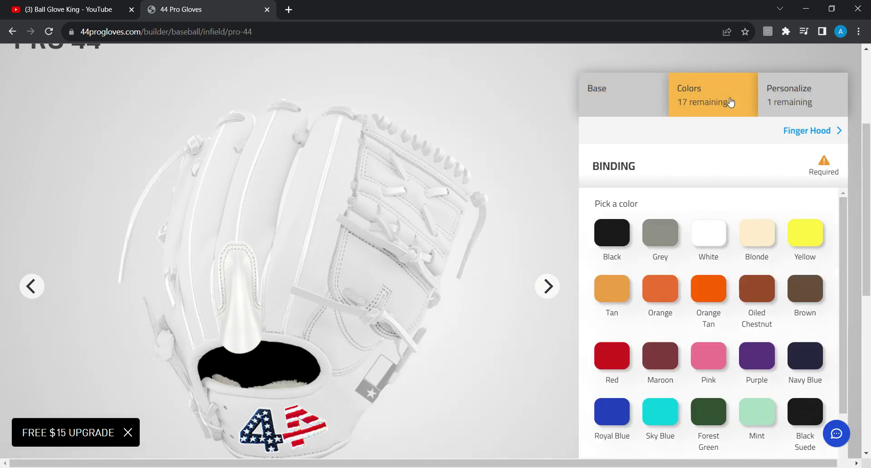
click(613, 365)
click(810, 132)
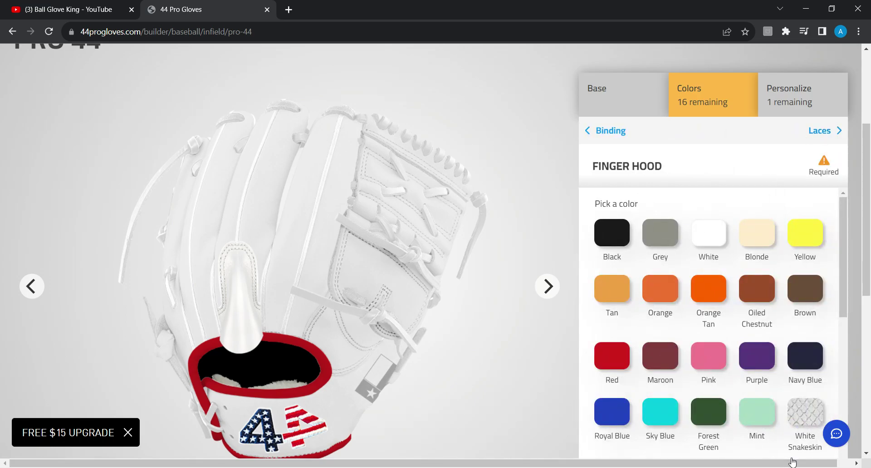
click(806, 400)
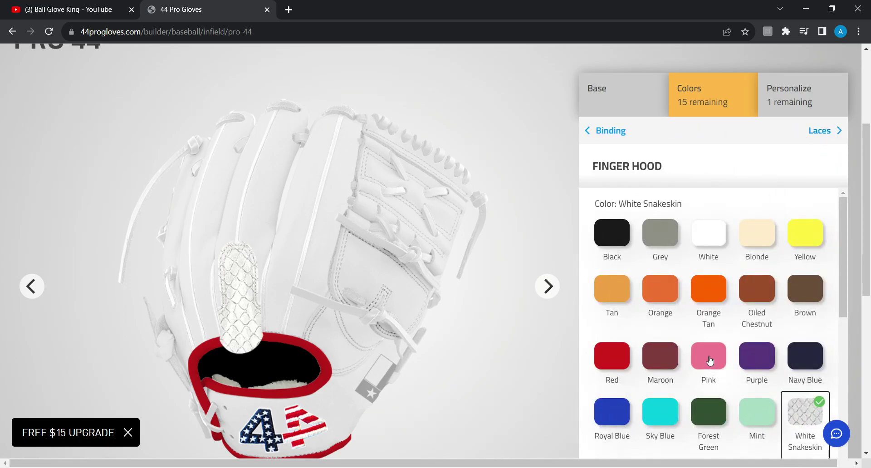
click(820, 131)
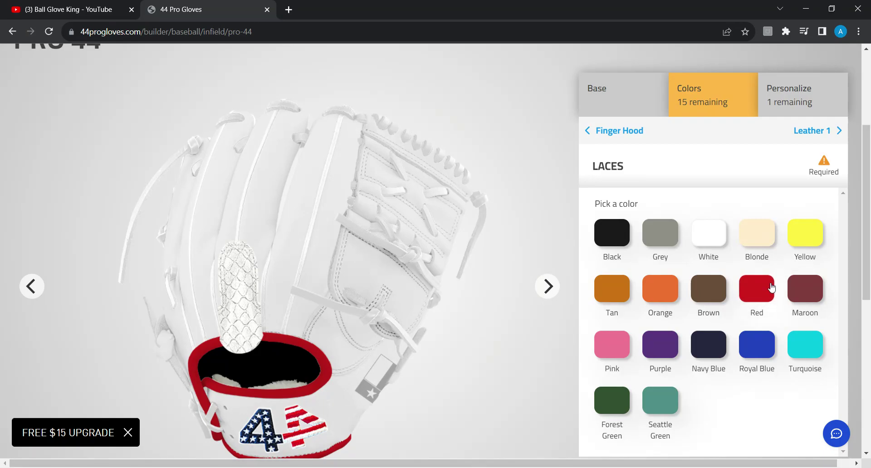
click(769, 297)
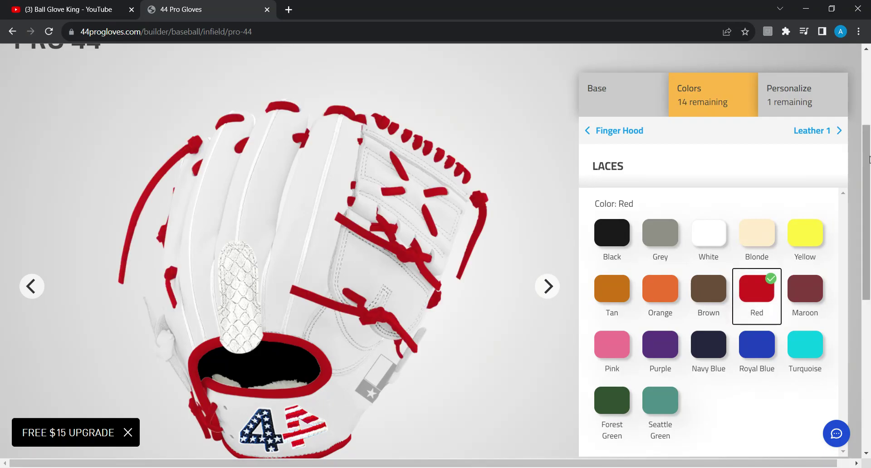
click(801, 129)
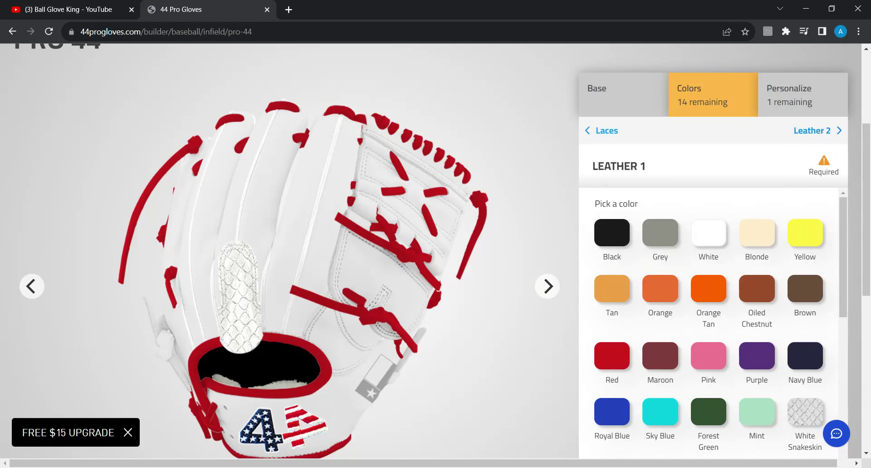
Color Leather 1 white snakeskin, Leathers 2 and 3 red snakeskin, Leather 4 white snakeskin
click(794, 439)
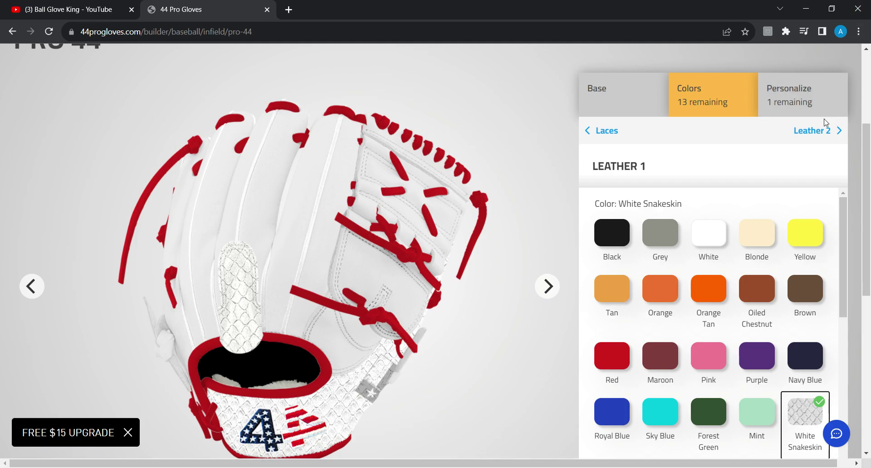
click(811, 132)
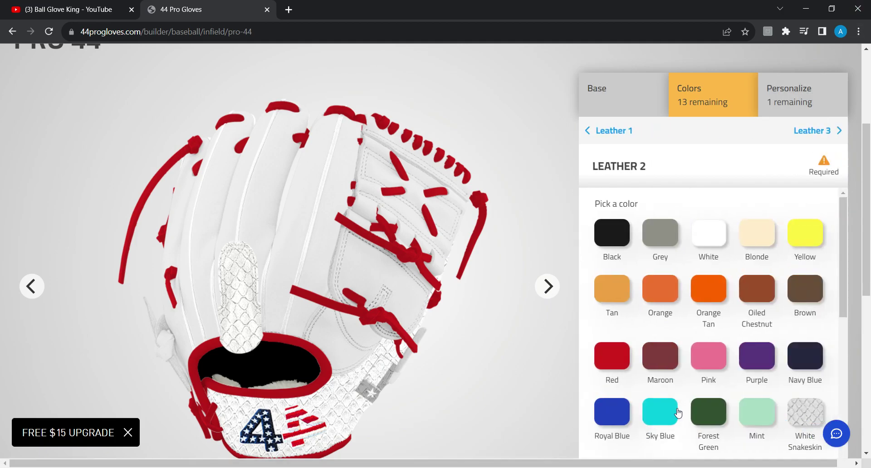
scroll(678, 412, down, 3)
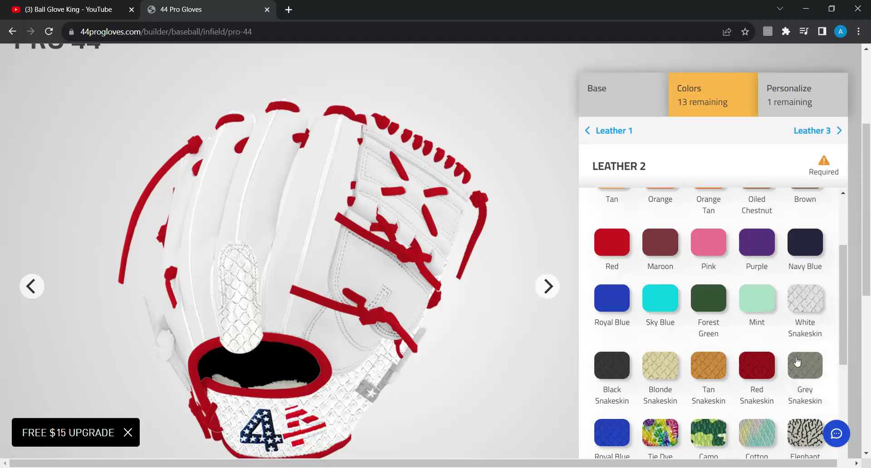
click(756, 381)
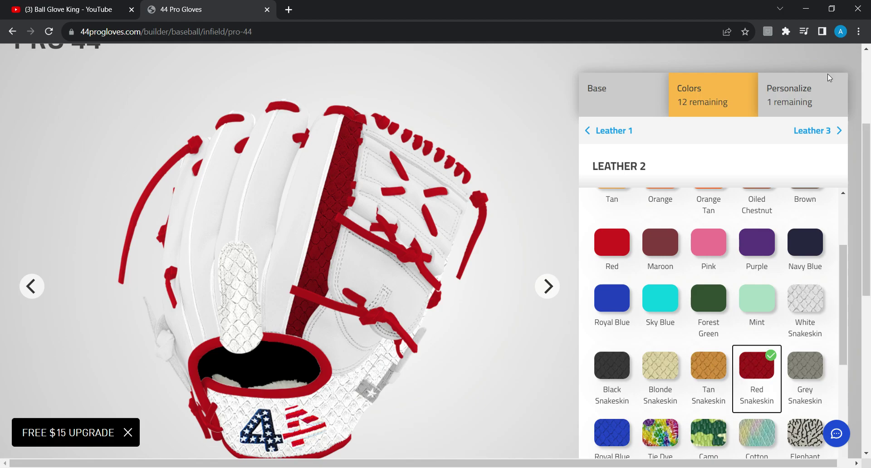
click(813, 140)
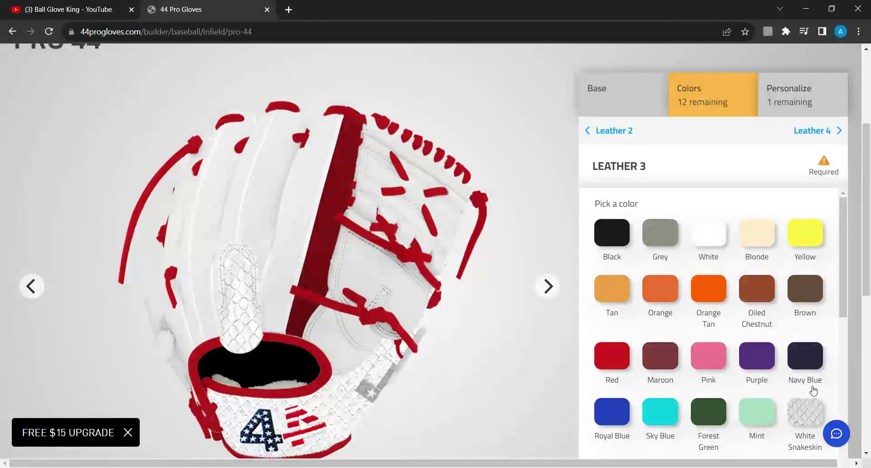
scroll(796, 383, down, 2)
click(756, 368)
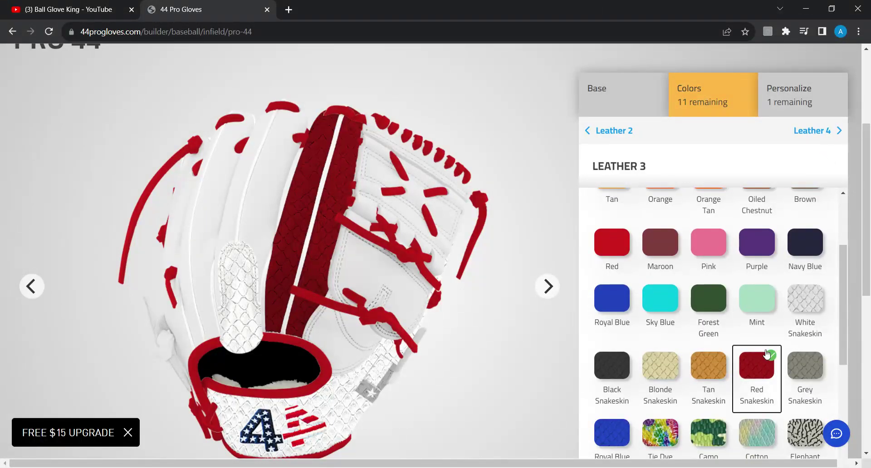
click(824, 131)
scroll(692, 372, down, 1)
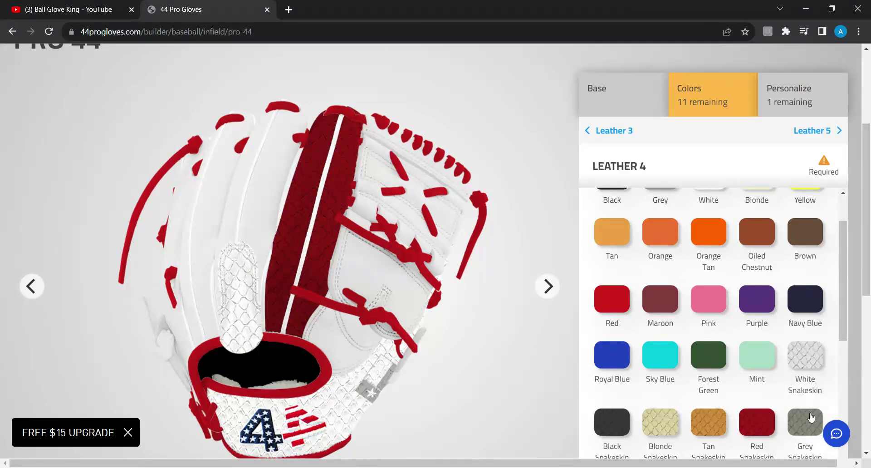
click(802, 360)
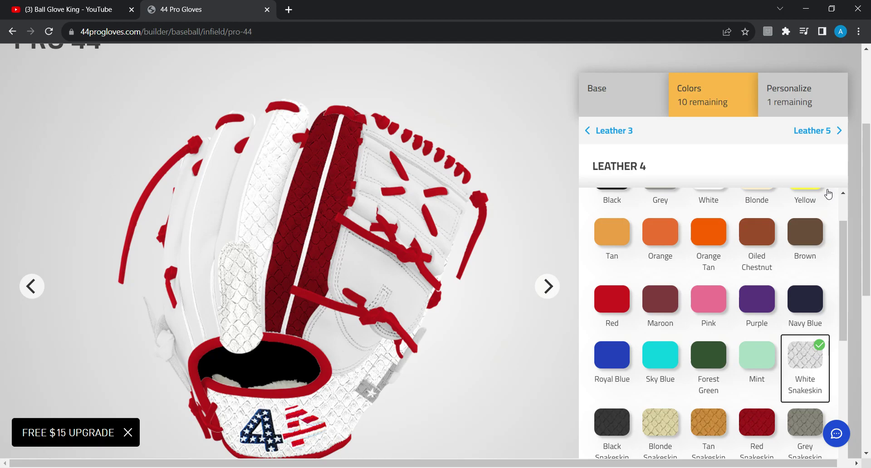
click(836, 131)
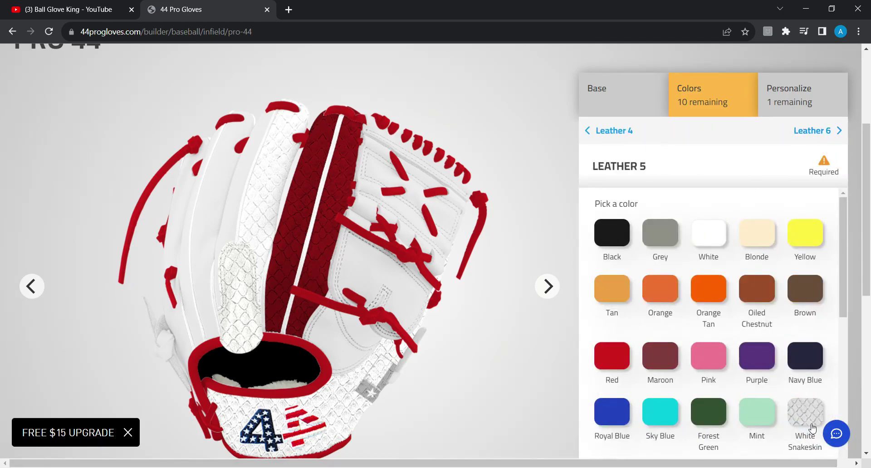
Make Leather 5 white snakeskin and Leathers 6 and 7 royal blue snakeskin
click(811, 421)
click(815, 135)
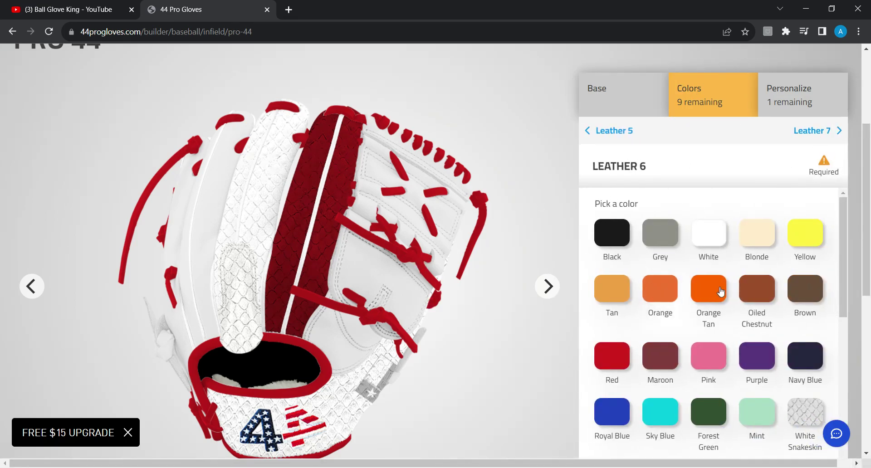
scroll(599, 369, down, 5)
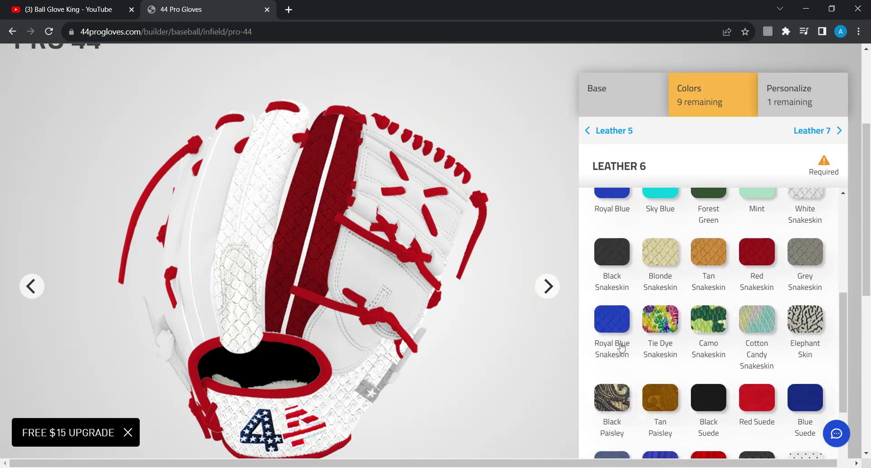
click(612, 349)
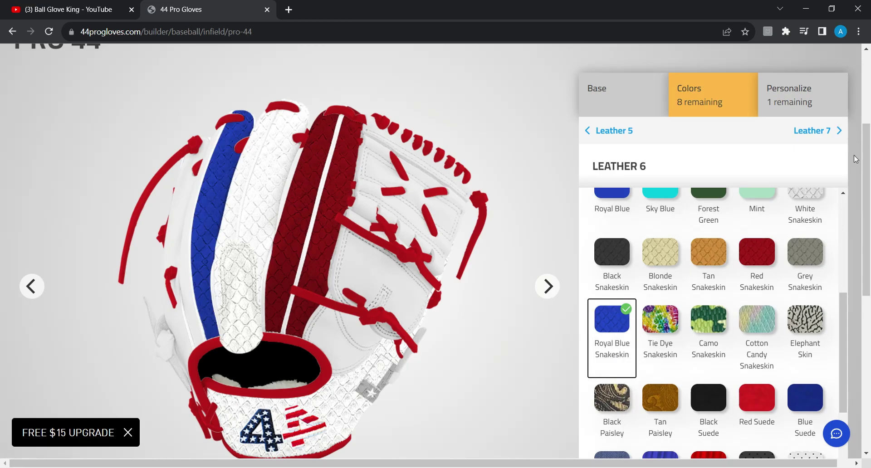
click(830, 133)
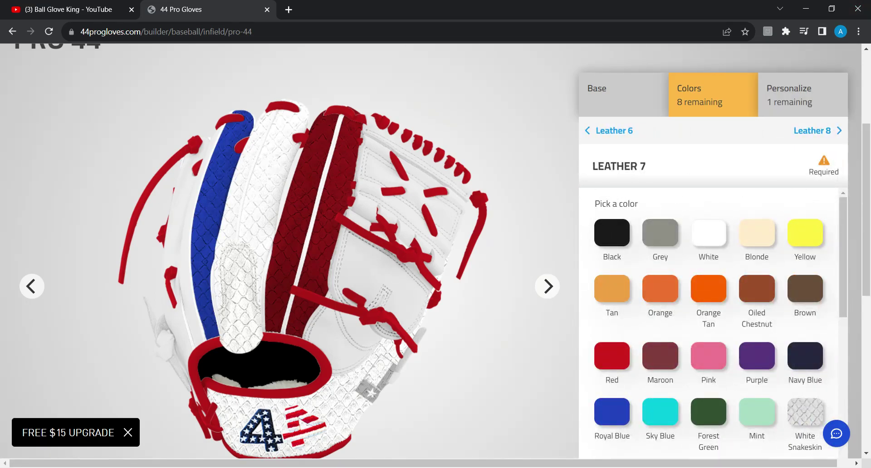
scroll(605, 379, down, 4)
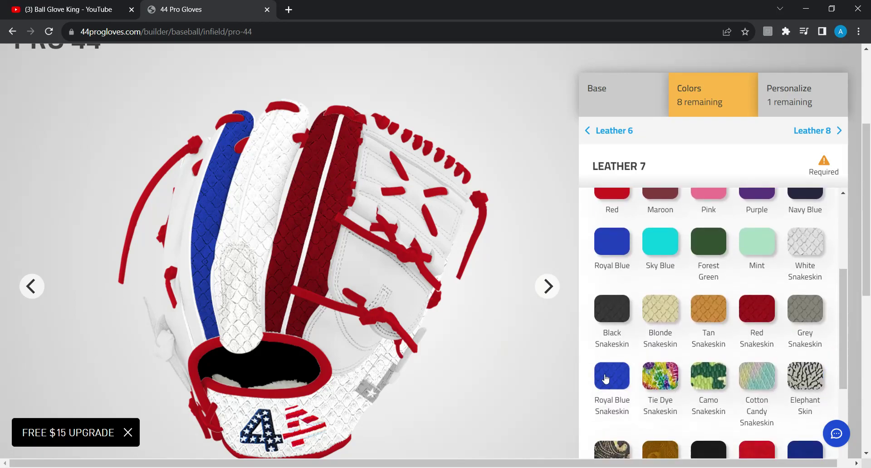
click(605, 378)
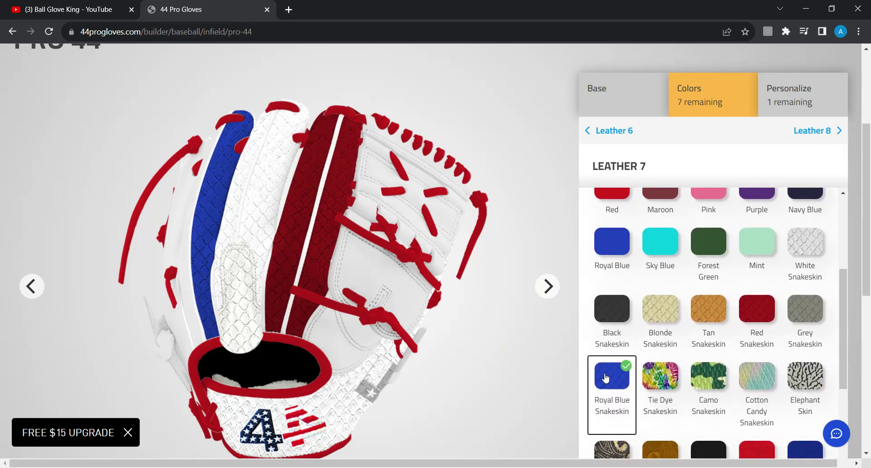
click(814, 133)
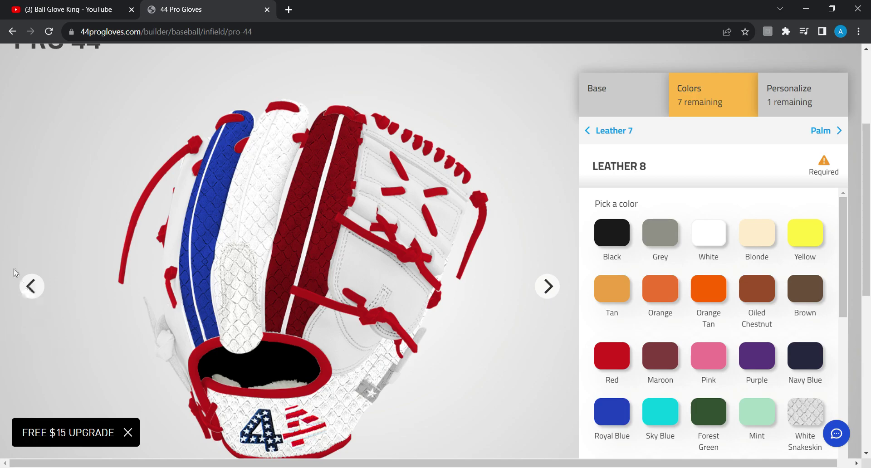
Settle Leather 8 on white snakeskin after comparing red, and make the palm red
click(31, 287)
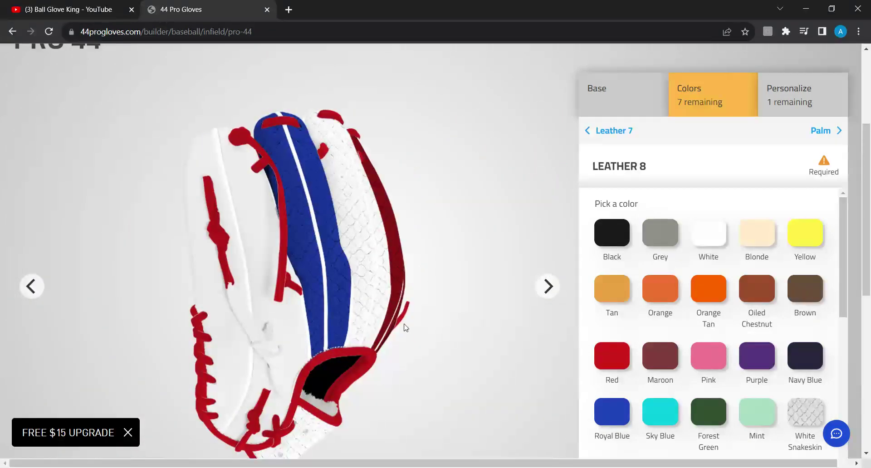
click(805, 415)
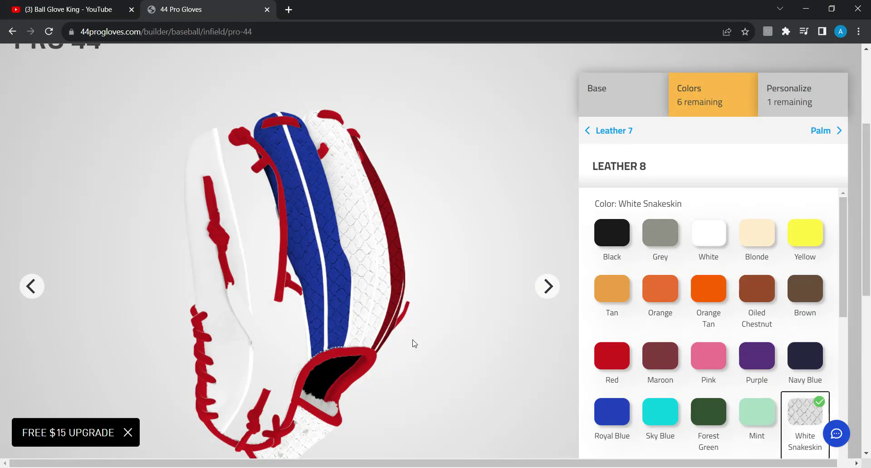
click(547, 286)
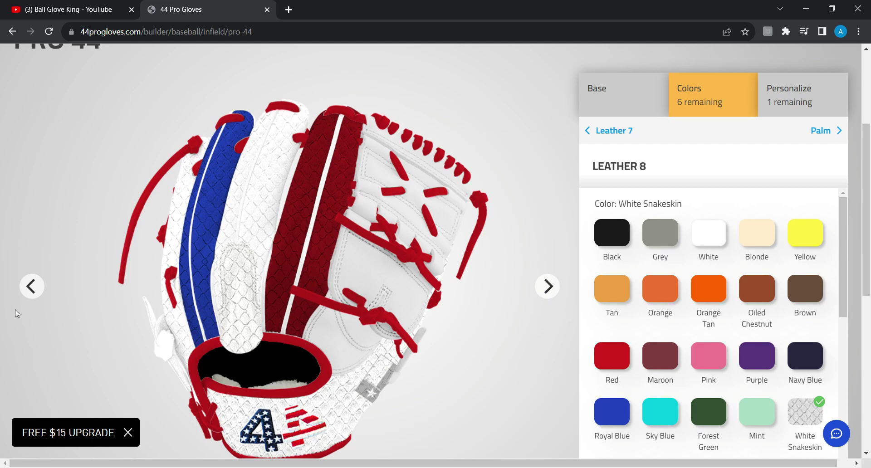
click(40, 286)
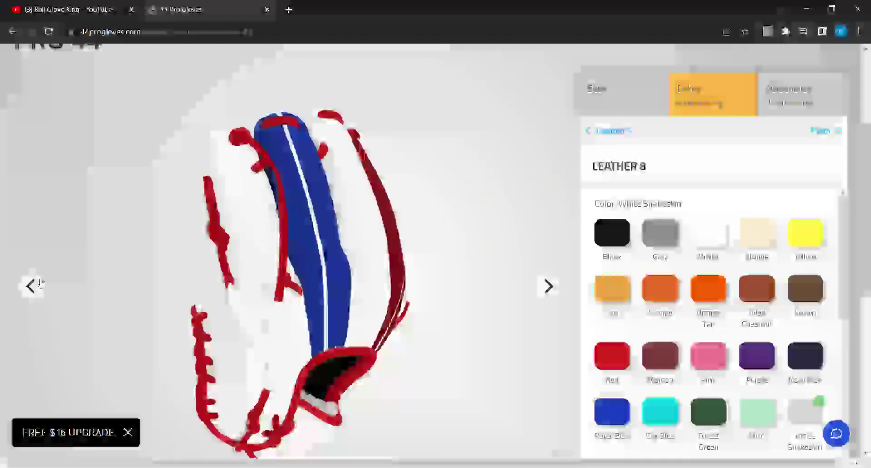
scroll(733, 430, down, 3)
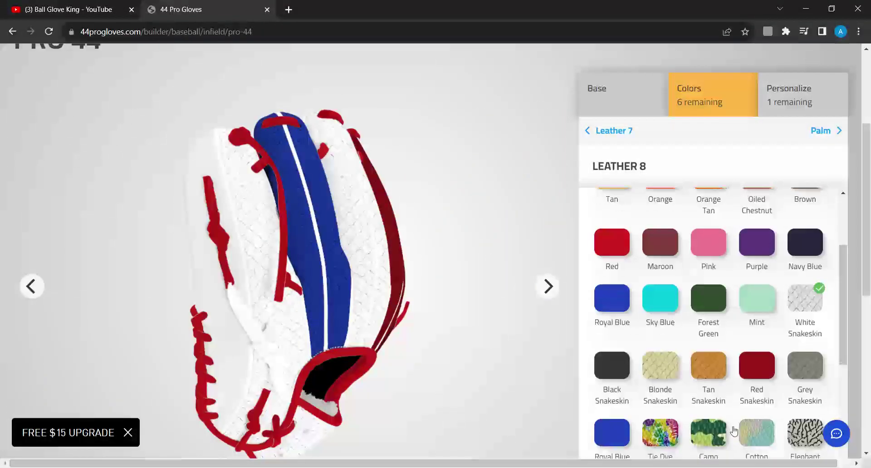
click(754, 388)
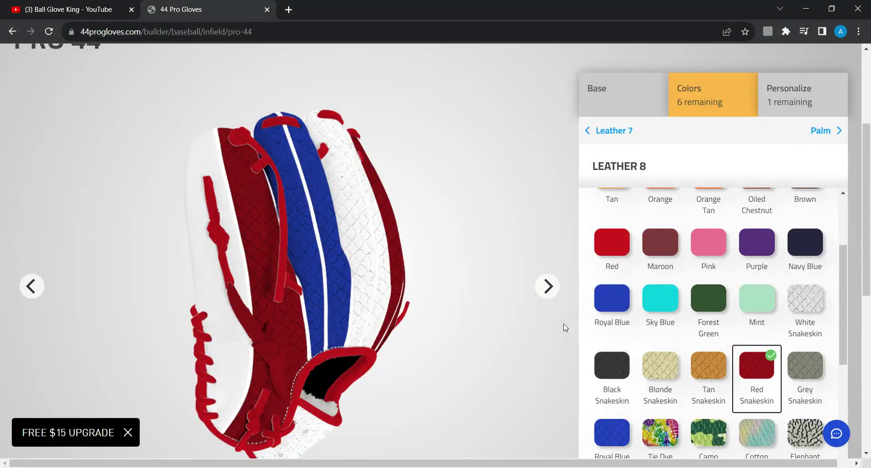
click(545, 286)
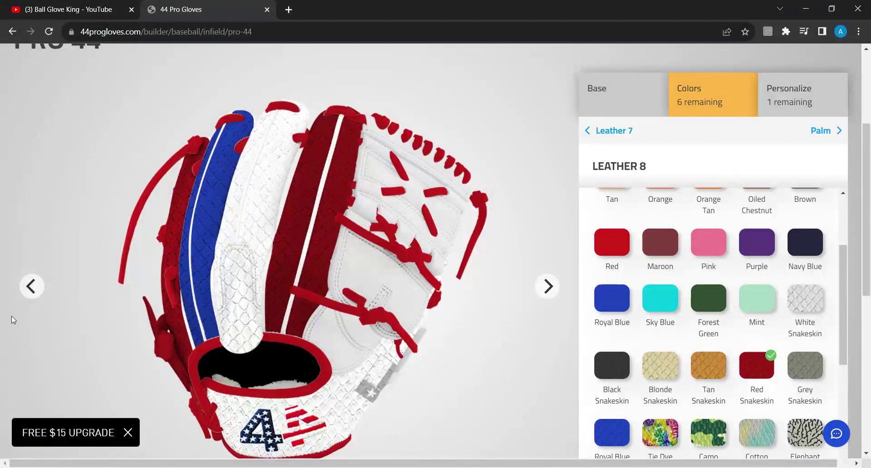
click(31, 286)
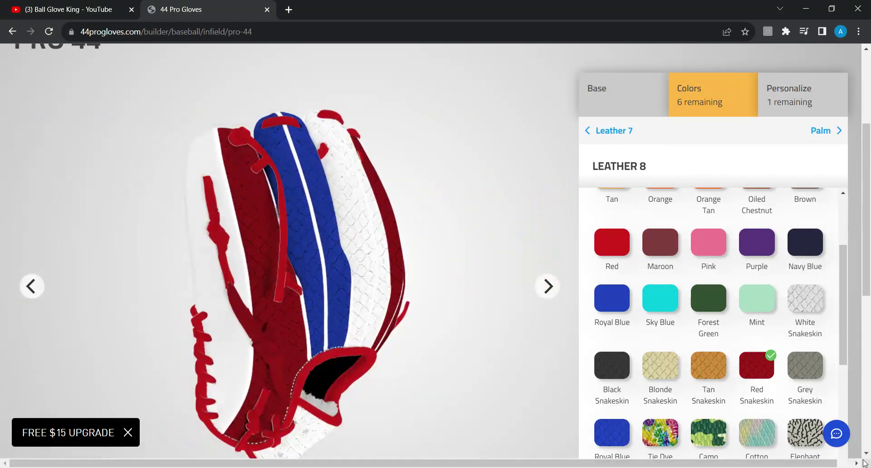
click(803, 311)
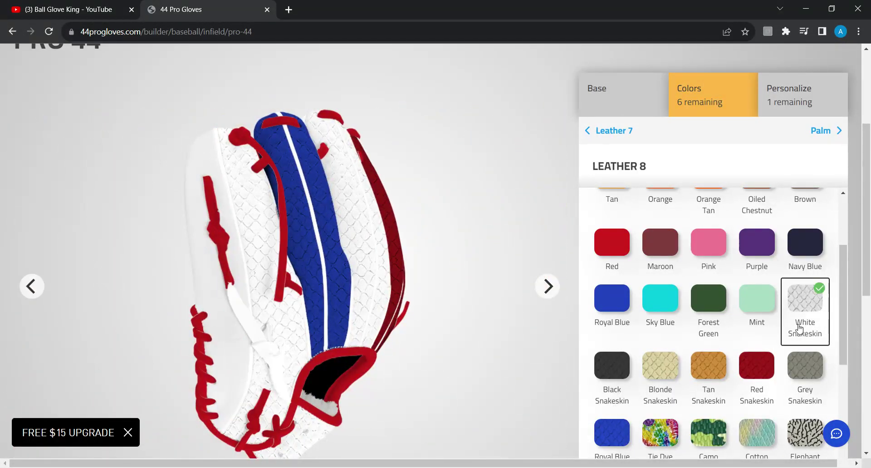
click(826, 132)
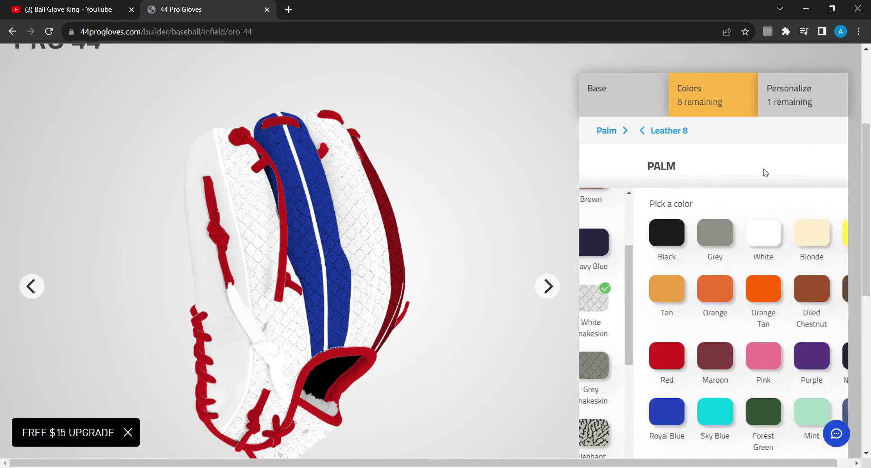
click(613, 351)
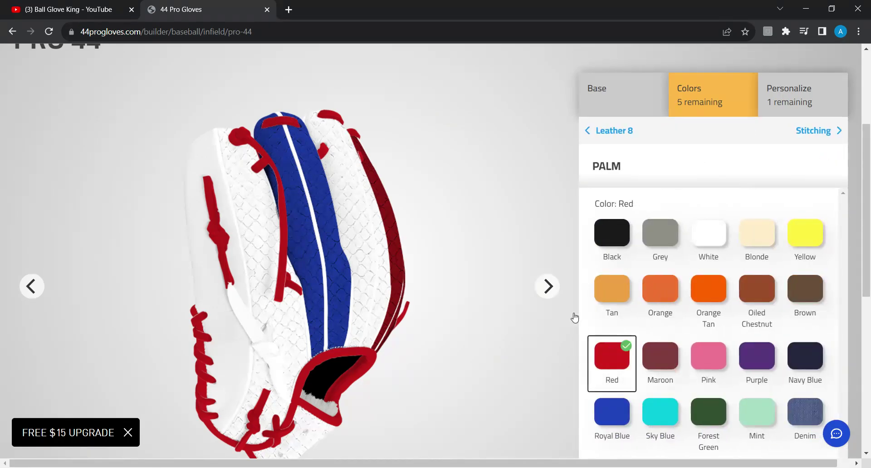
Set the stitching to white and the web to red snakeskin
click(548, 287)
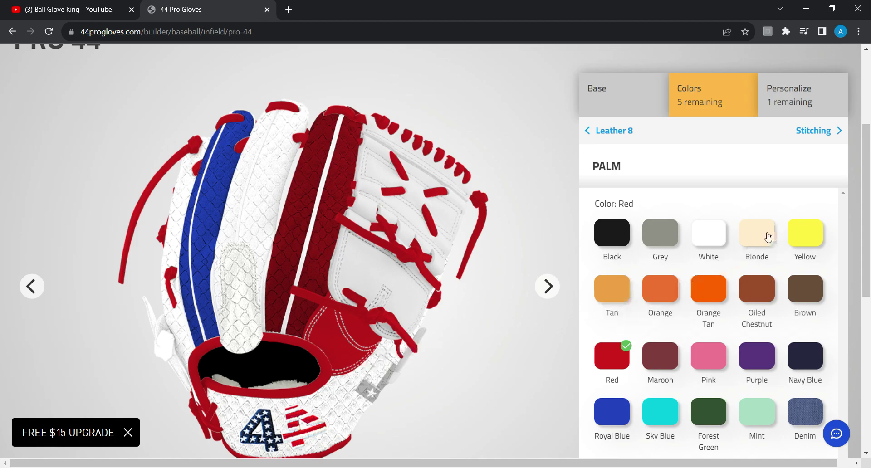
click(808, 131)
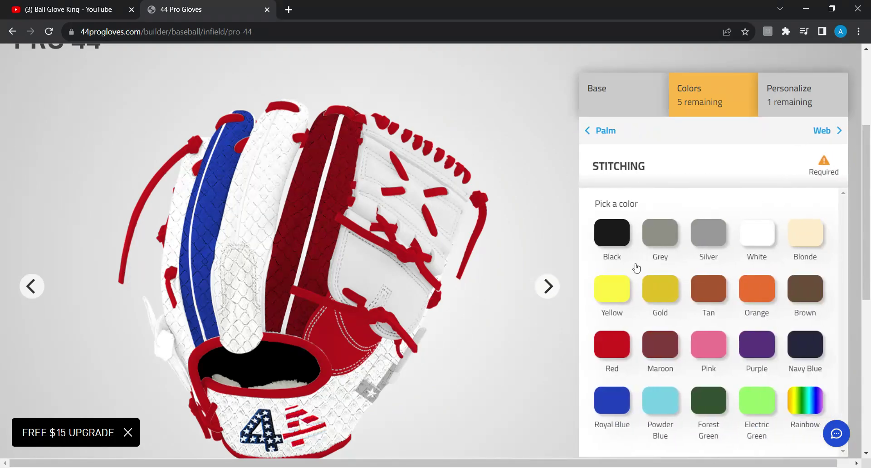
click(620, 358)
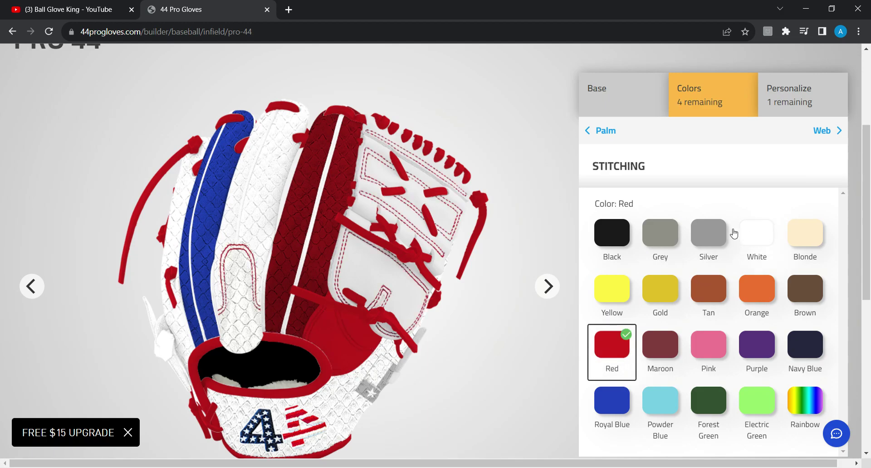
click(753, 230)
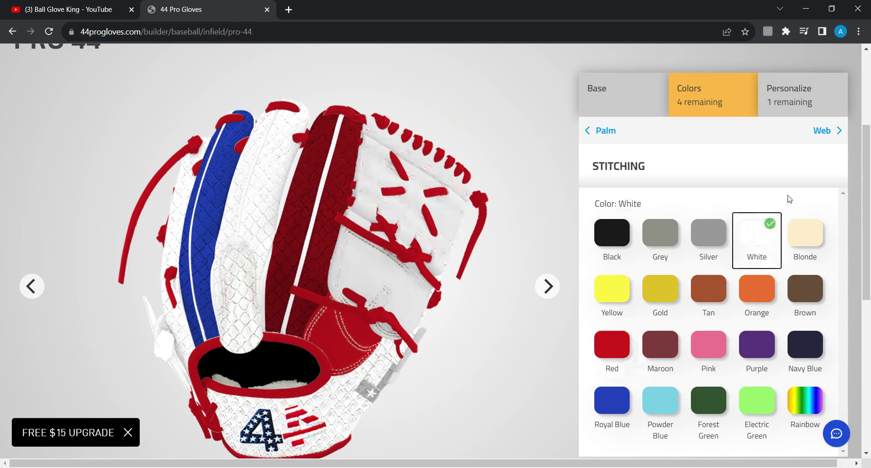
click(825, 132)
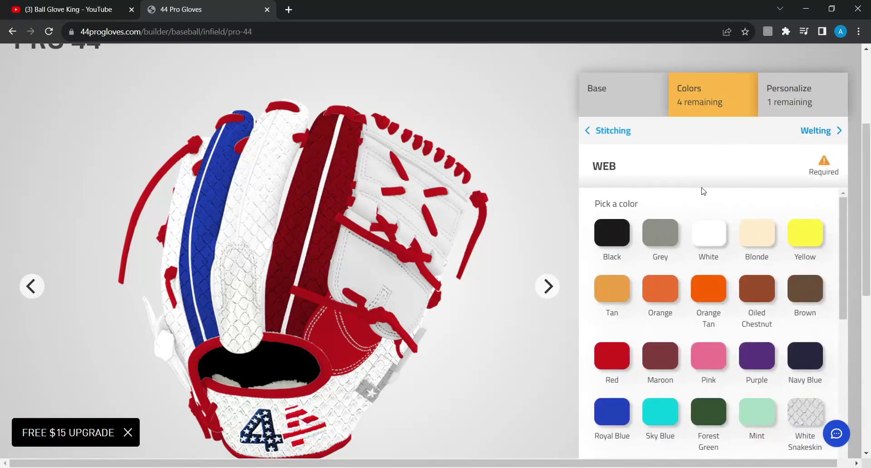
scroll(712, 294, down, 3)
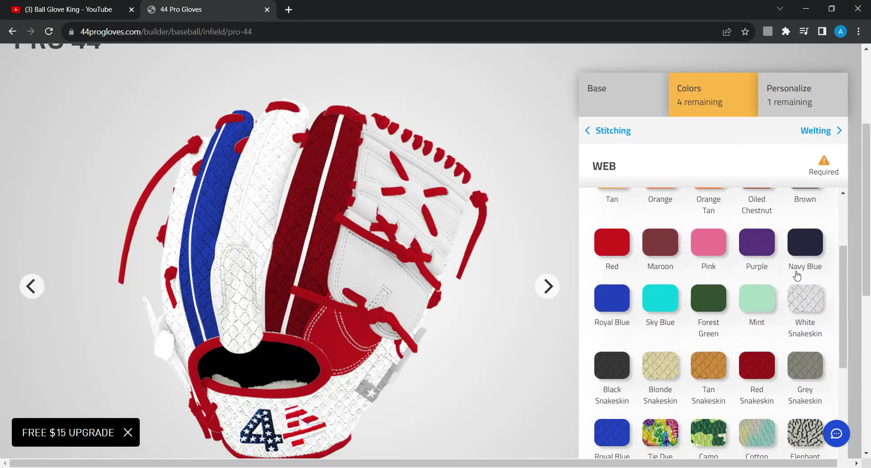
click(815, 309)
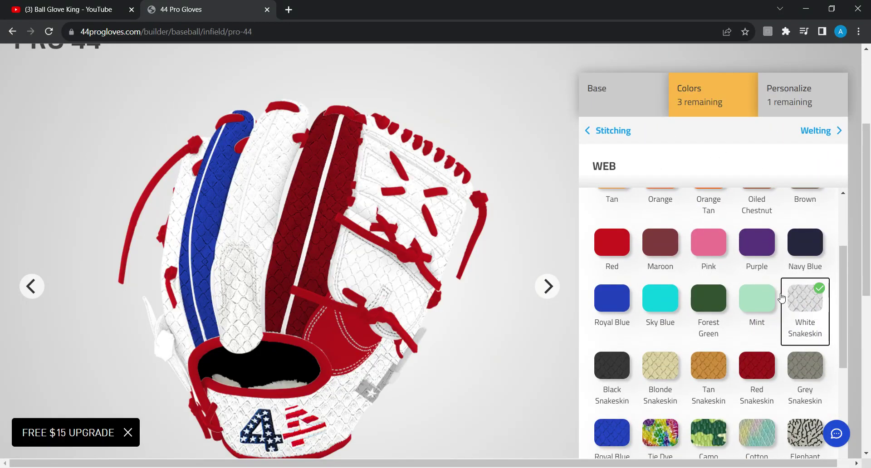
click(768, 397)
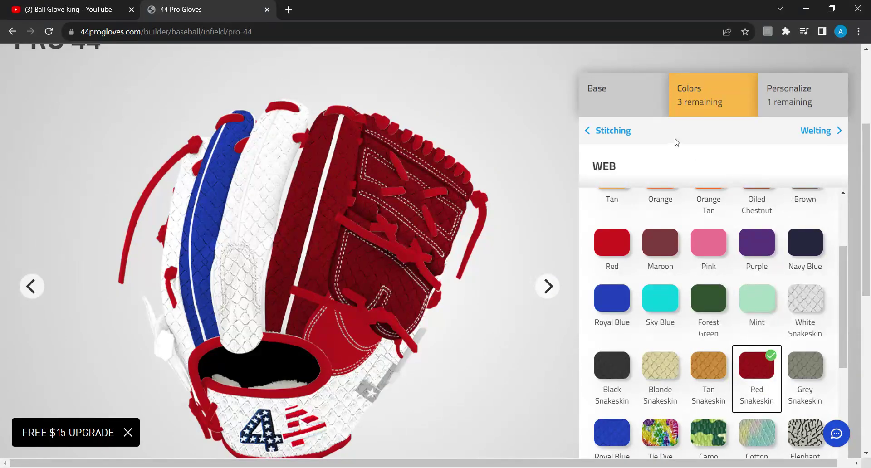
click(818, 140)
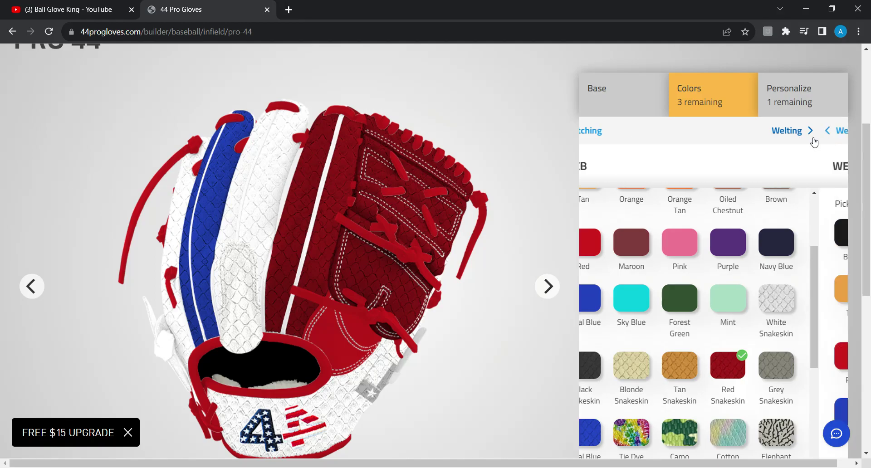
Make the welting white and both pinky and thumb wingtips white snakeskin
click(714, 253)
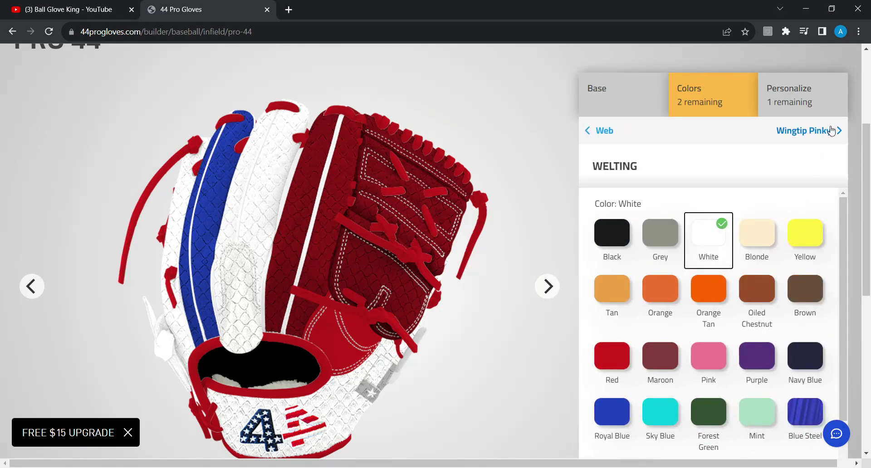
click(816, 136)
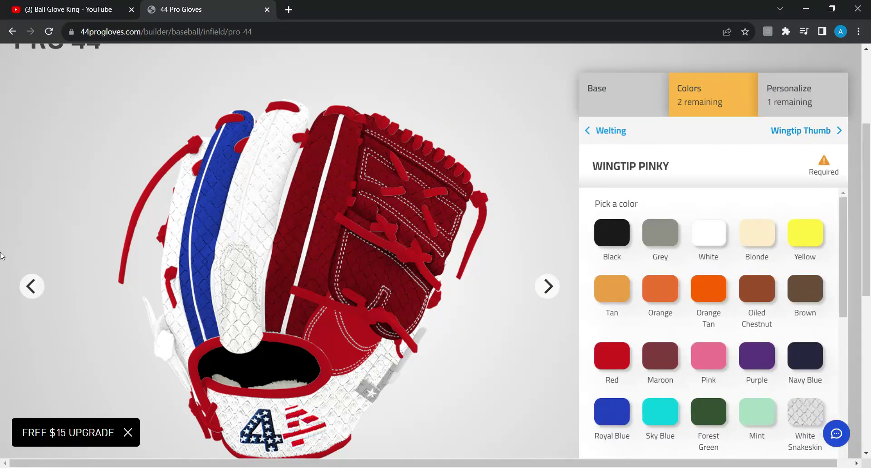
click(32, 286)
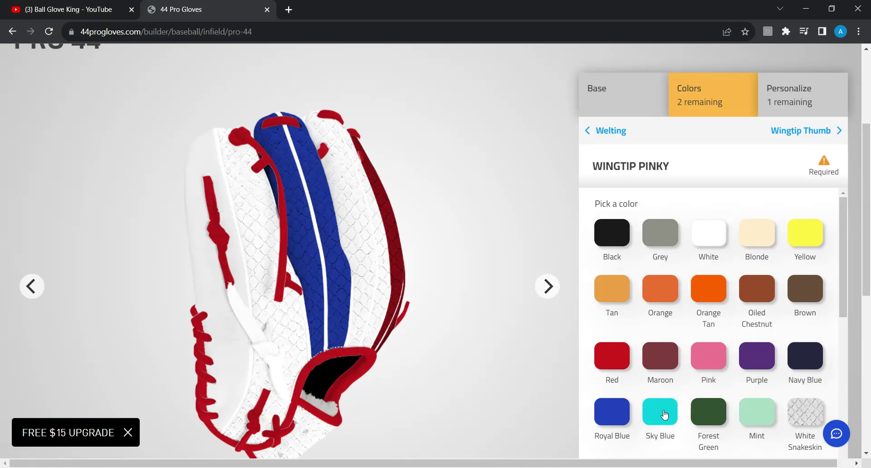
click(806, 430)
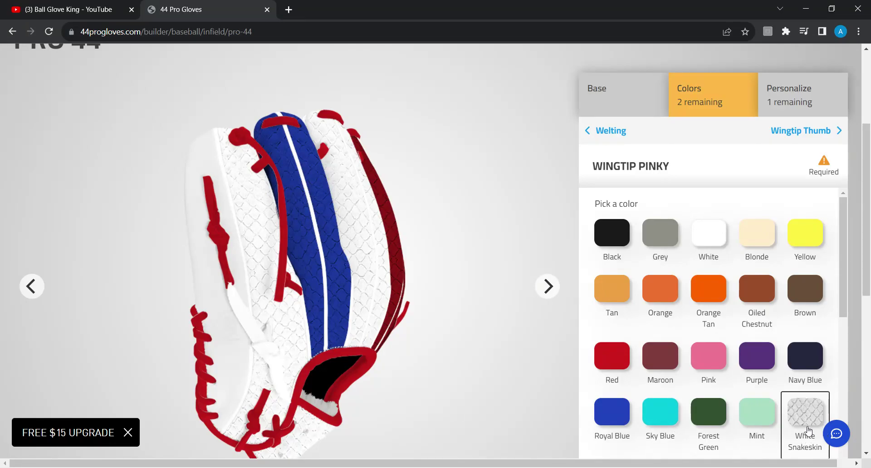
click(828, 131)
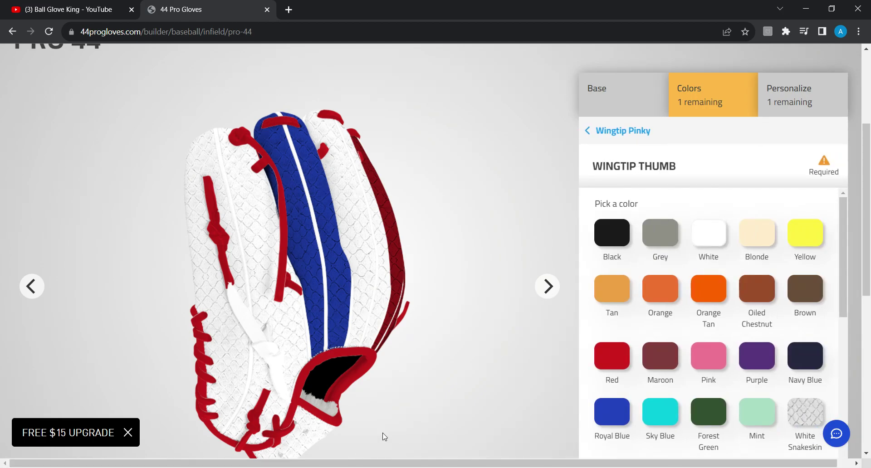
click(546, 286)
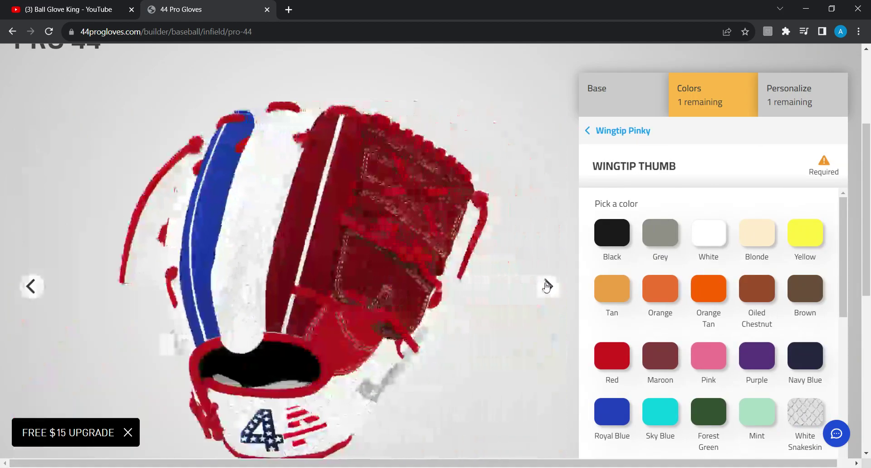
scroll(703, 352, down, 1)
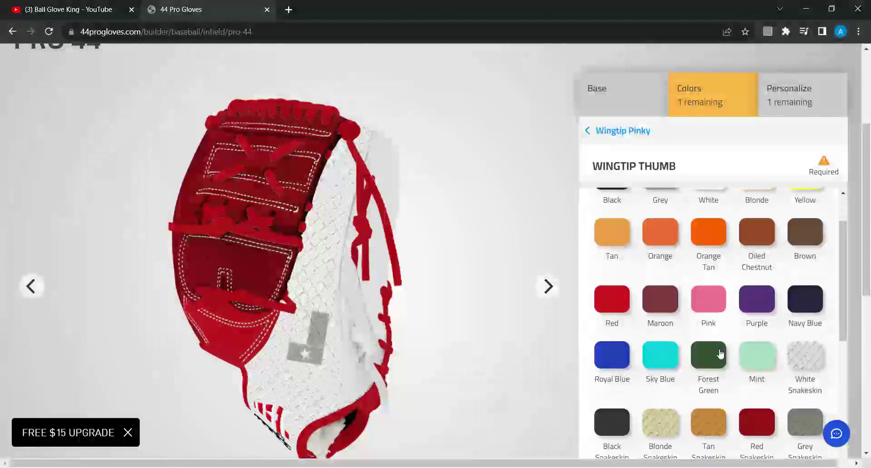
click(807, 356)
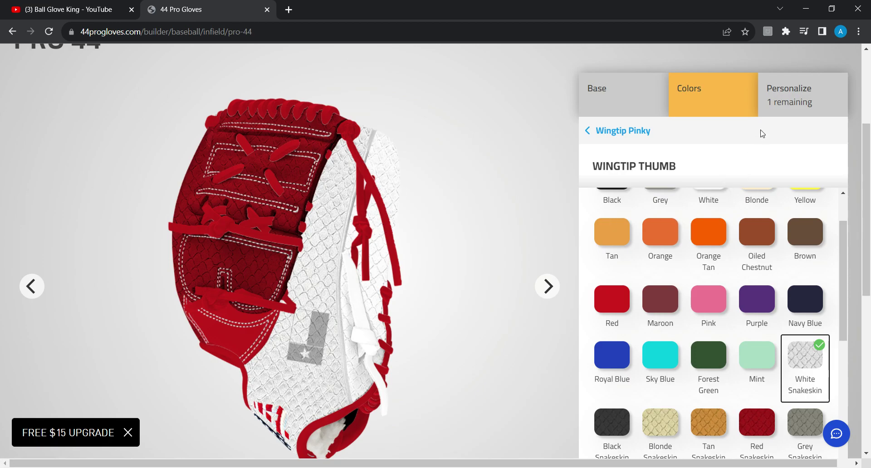
click(778, 105)
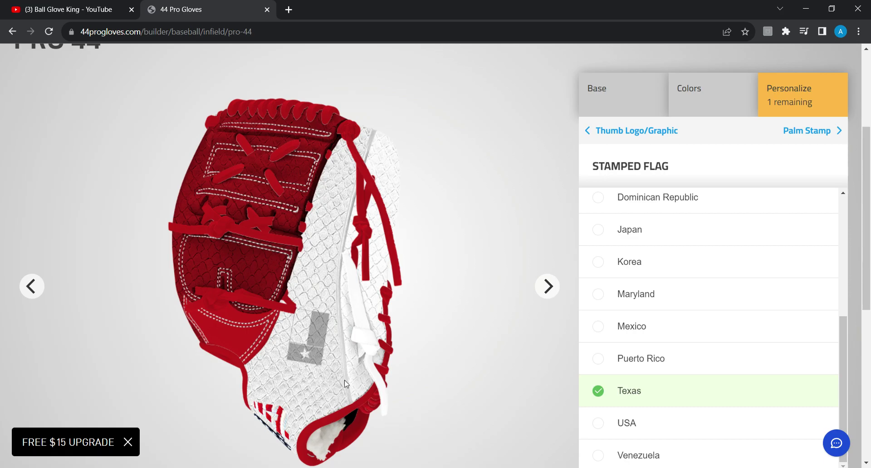
Step past Thumb Logo and Stamped Flag and set Palm Stamp to Graphic
click(616, 132)
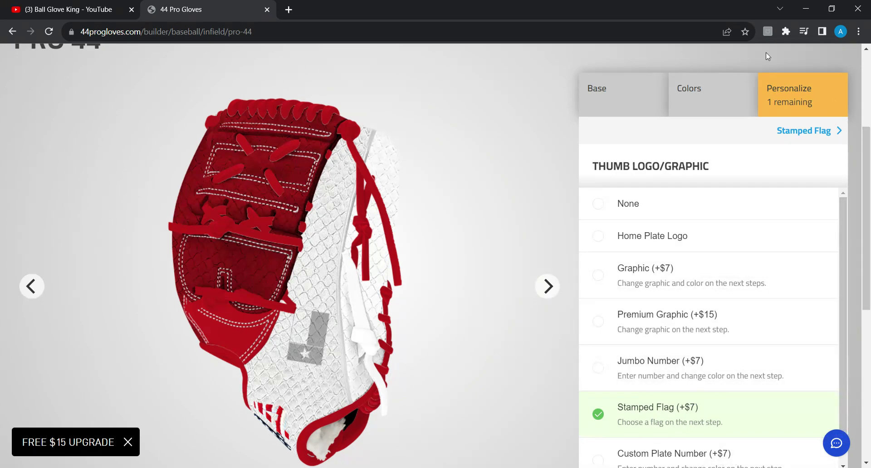
click(819, 134)
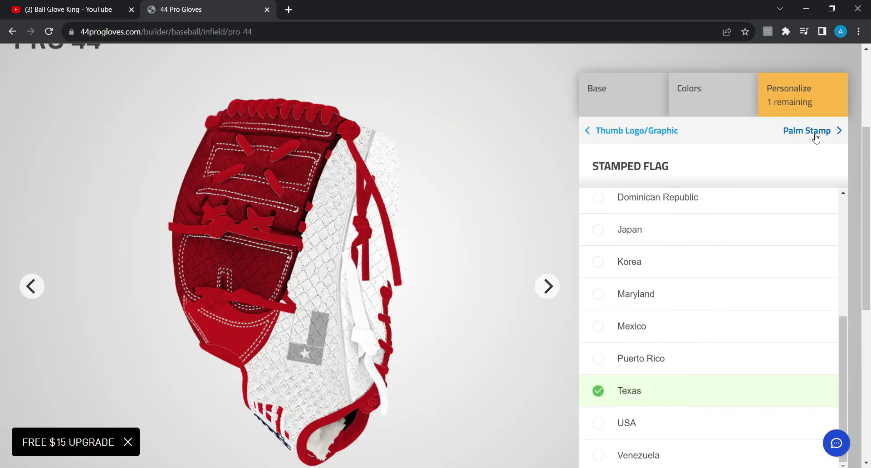
click(810, 133)
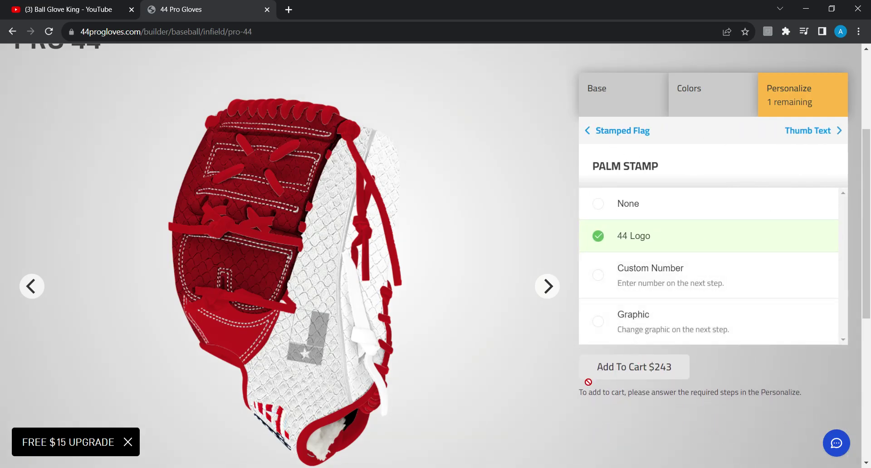
click(646, 336)
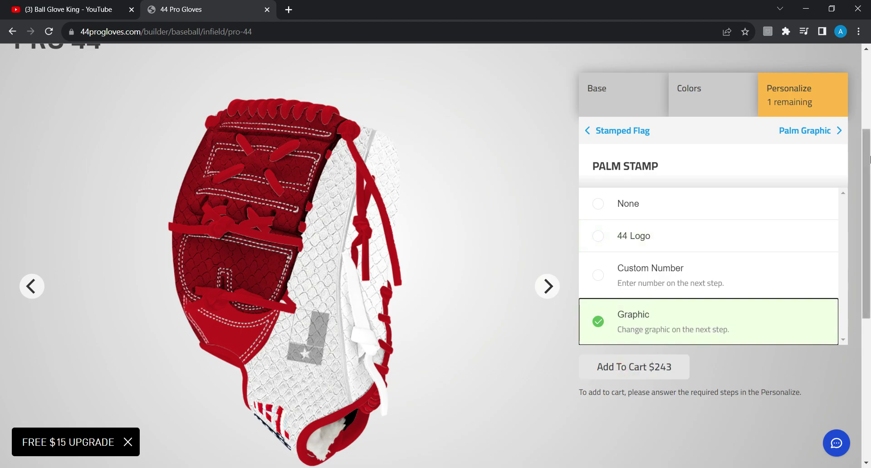
Turn the glove palm-up and try the Lightning Bolt and Texas palm graphics
click(806, 131)
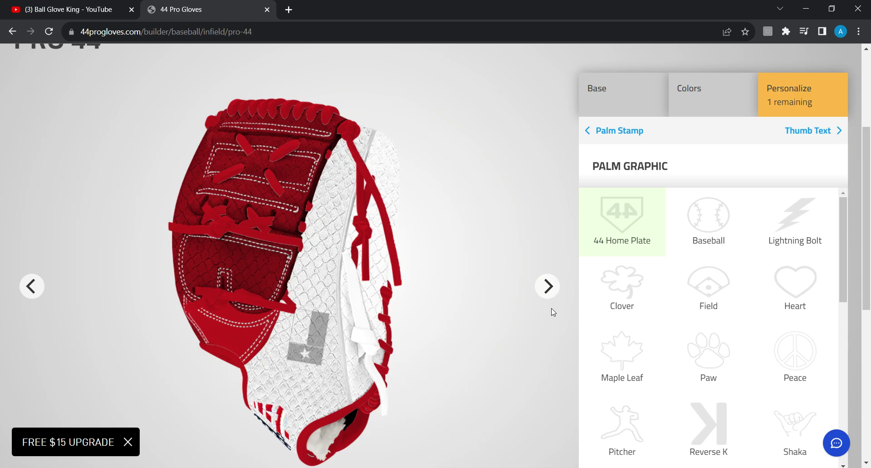
click(547, 286)
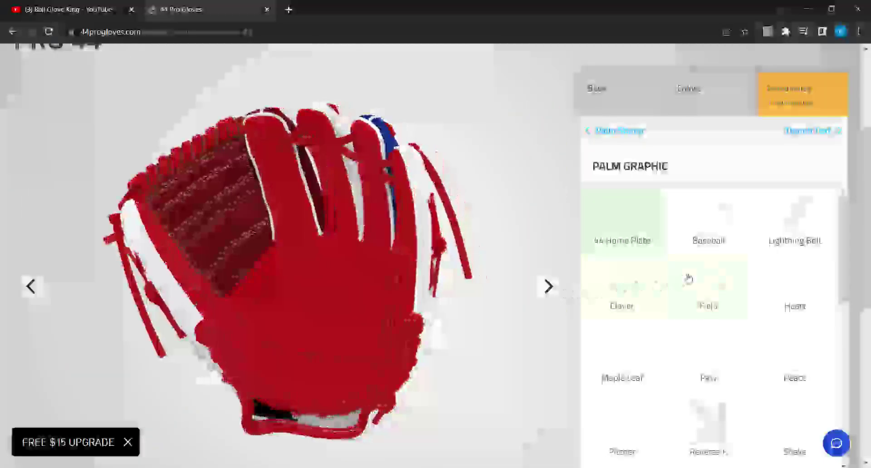
click(792, 232)
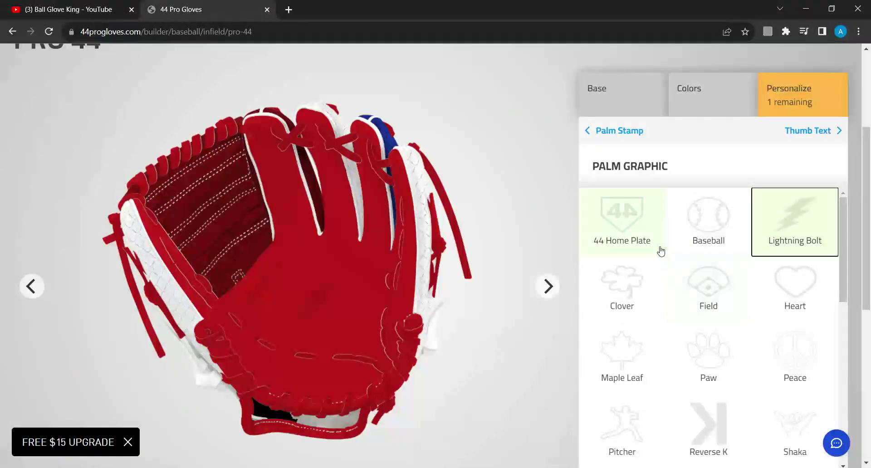
scroll(643, 263, down, 3)
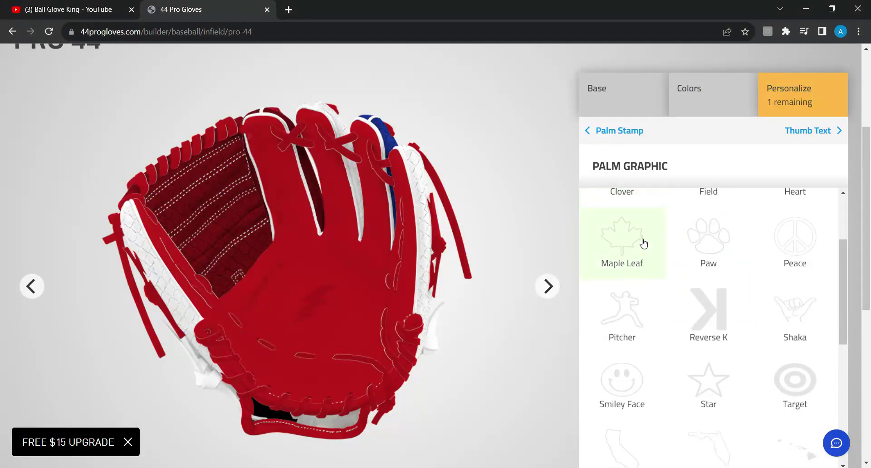
scroll(643, 244, down, 4)
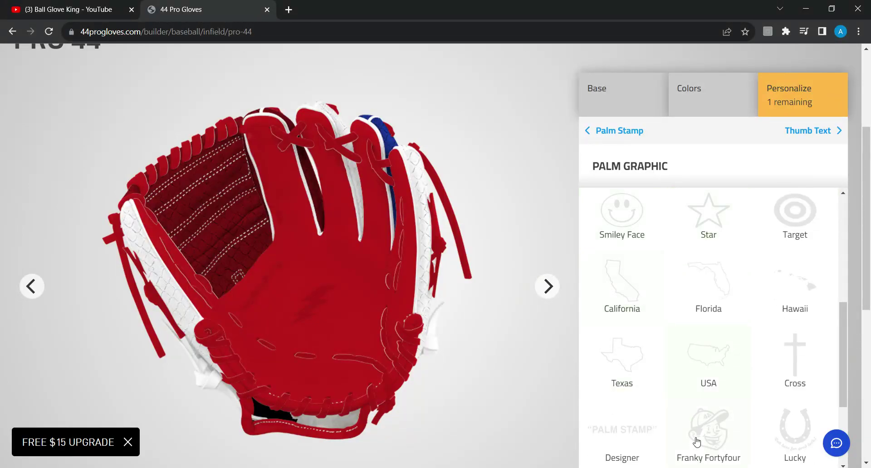
click(643, 374)
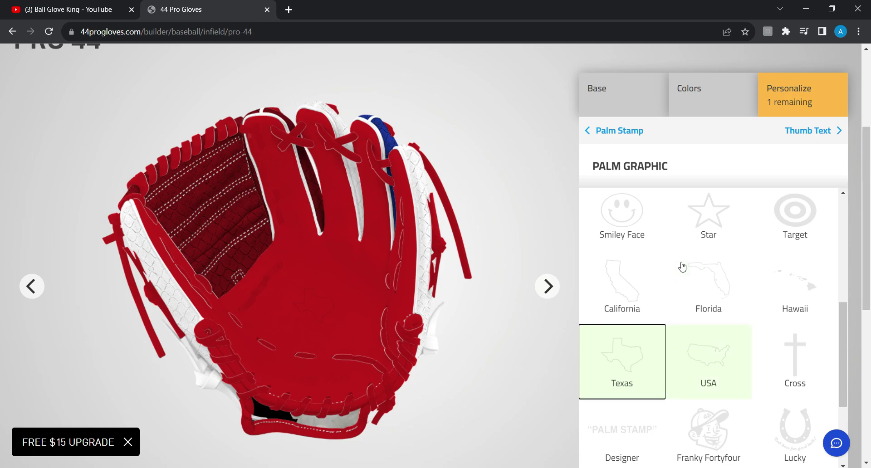
Try Phil 4:13 and Cross, then settle on the Lightning Bolt palm graphic
scroll(752, 267, down, 6)
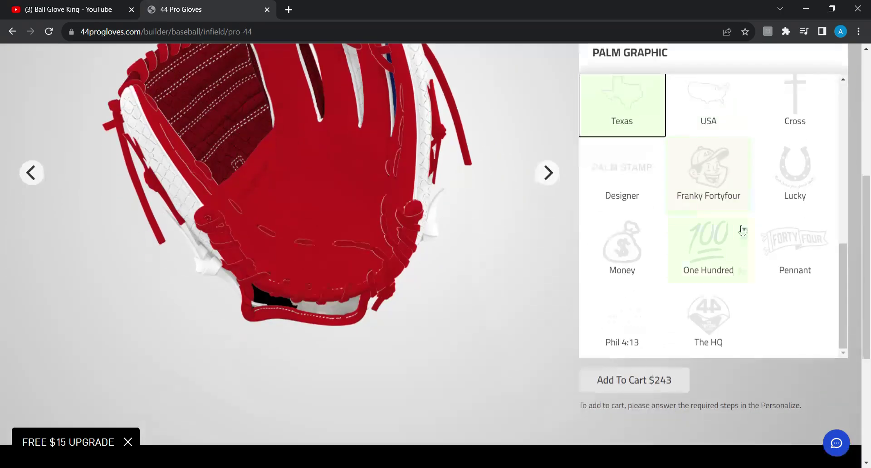
scroll(485, 258, up, 1)
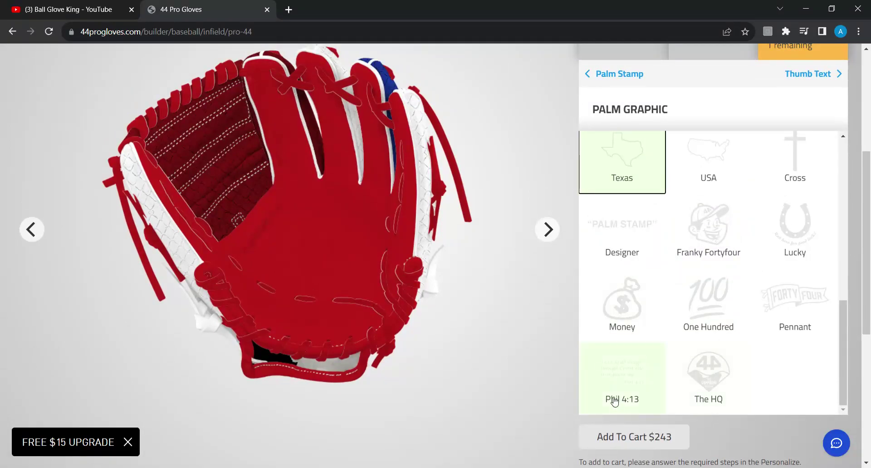
click(619, 387)
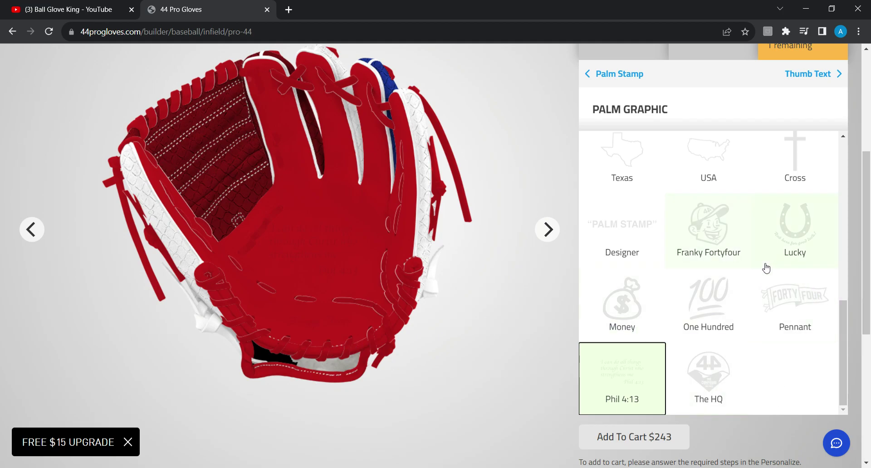
scroll(765, 268, up, 1)
click(803, 245)
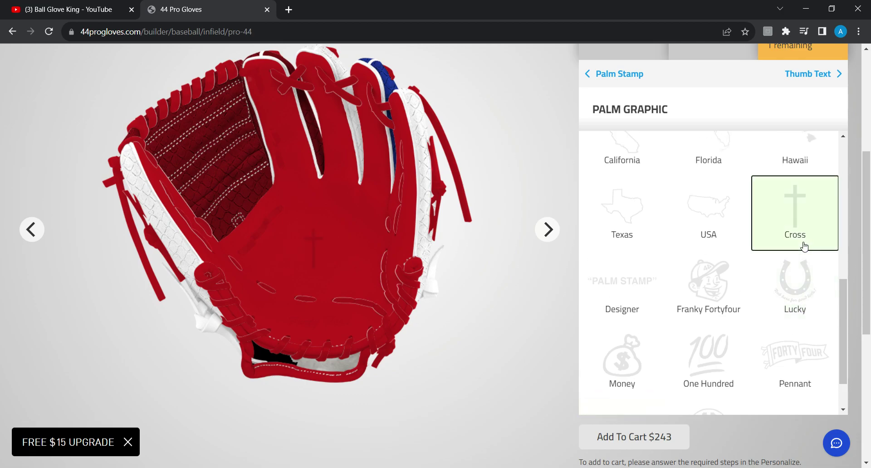
scroll(801, 181, up, 5)
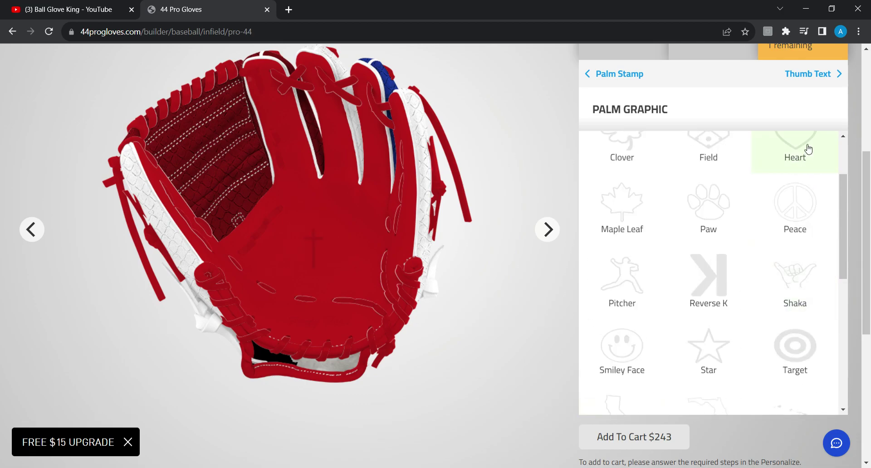
scroll(808, 148, up, 3)
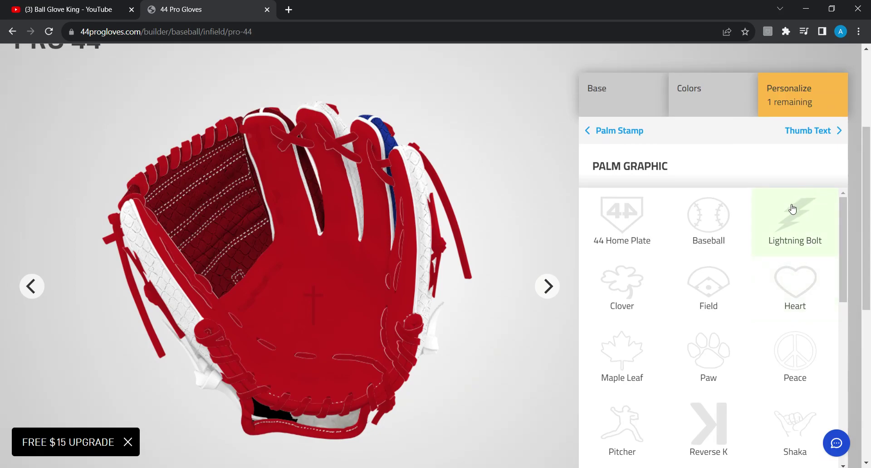
click(792, 208)
scroll(514, 251, down, 1)
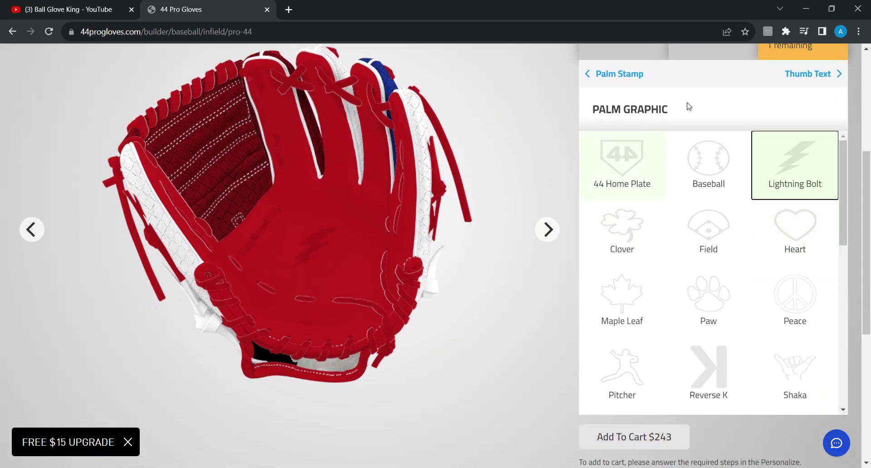
scroll(684, 93, up, 1)
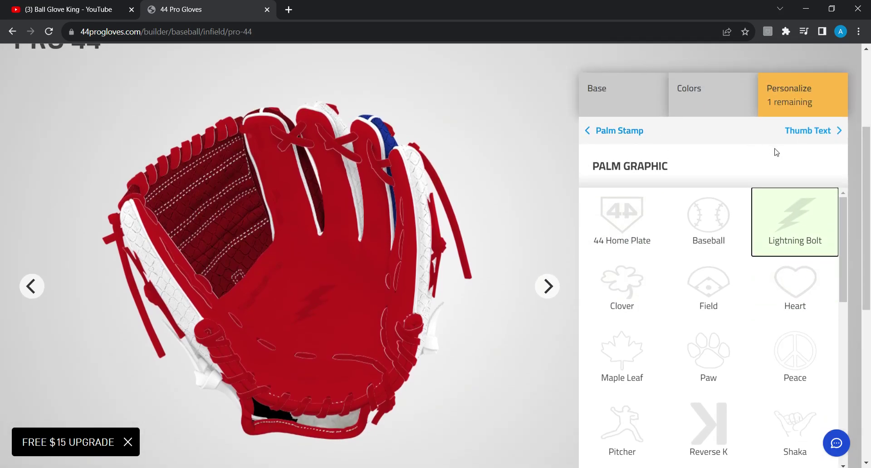
Set Thumb Text to 'Fire blaster' in Red, viewed from the thumb side
click(818, 129)
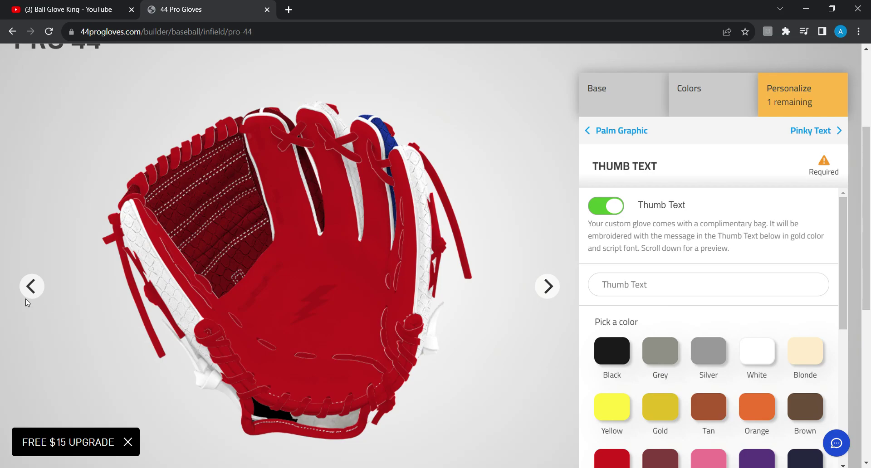
click(31, 286)
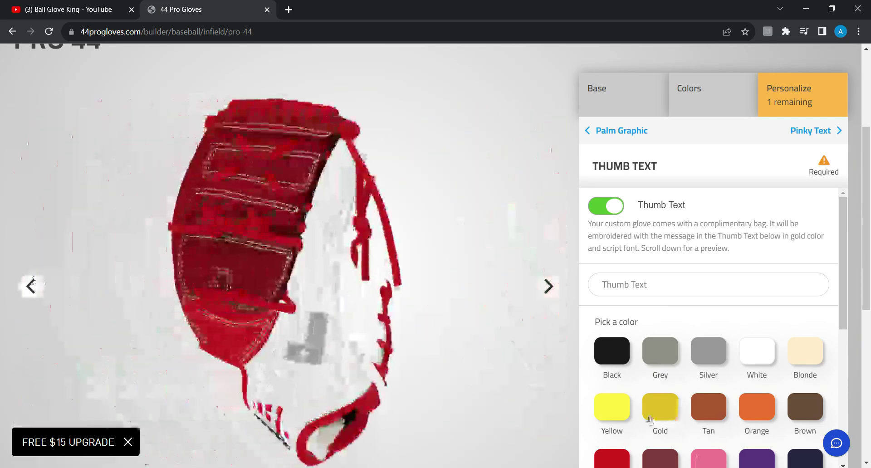
click(621, 448)
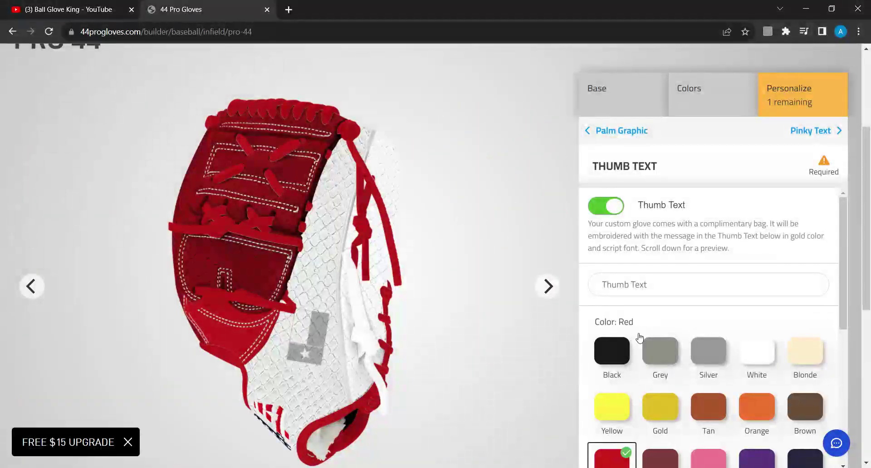
click(641, 293)
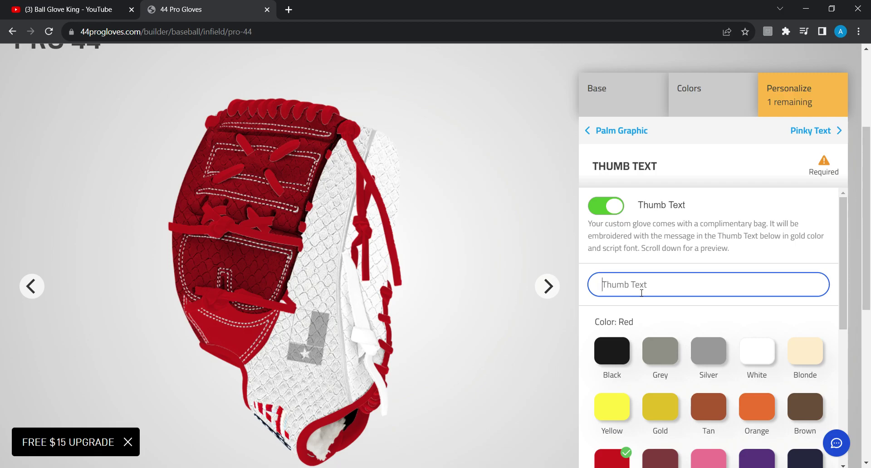
text(fir)
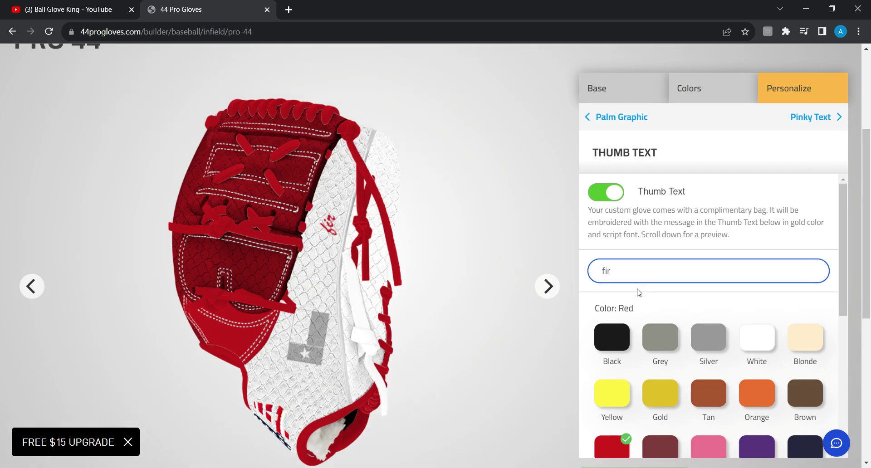
key(BackSpace)
key(BackSpace)
key(BackSpace)
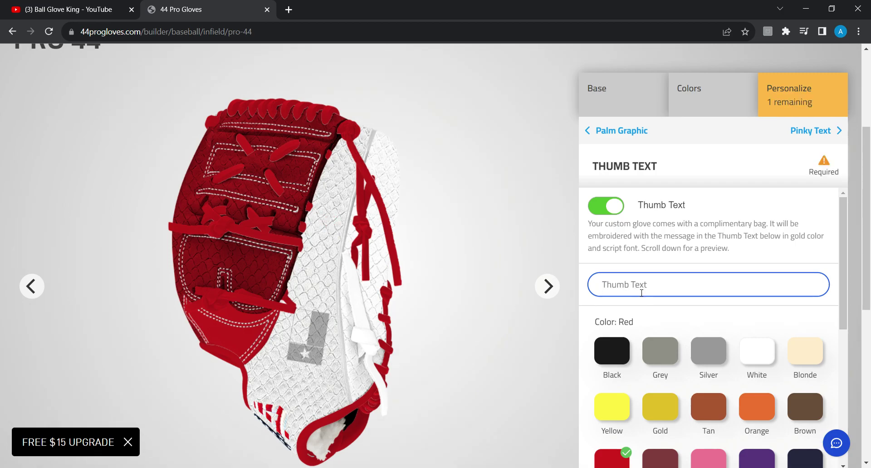
text(R)
key(BackSpace)
text(F)
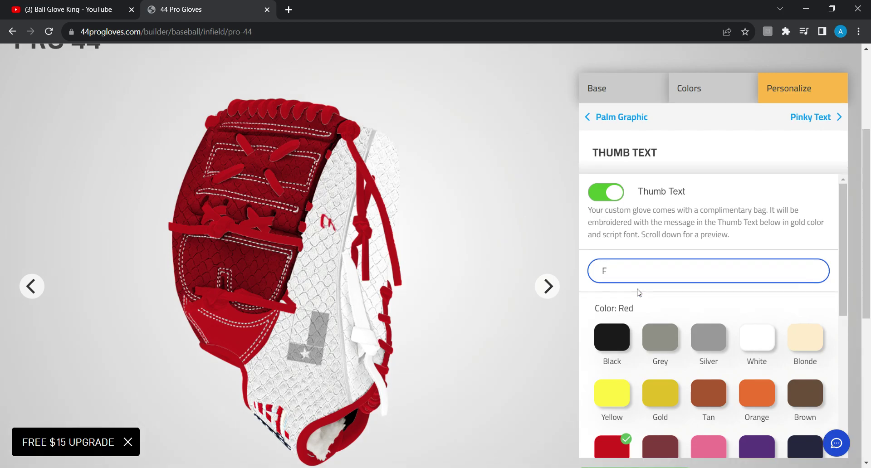
text(ire)
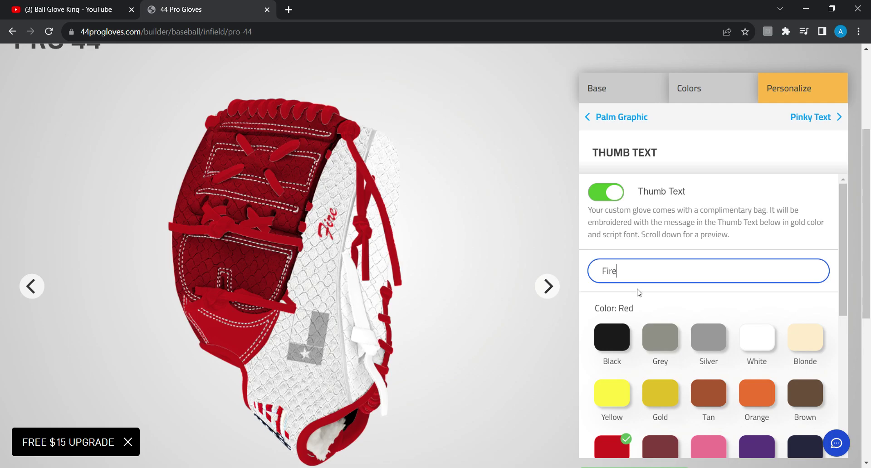
text( bla)
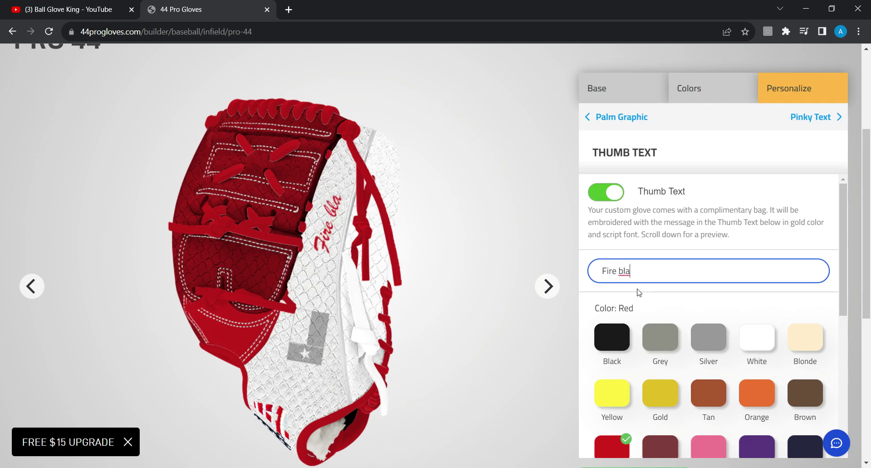
text(ster)
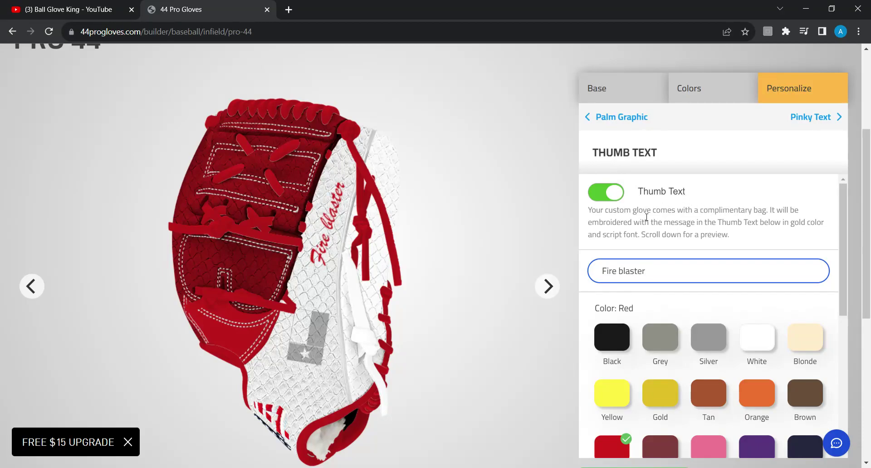
Switch on Red pinky text and enter the player's full name
click(820, 117)
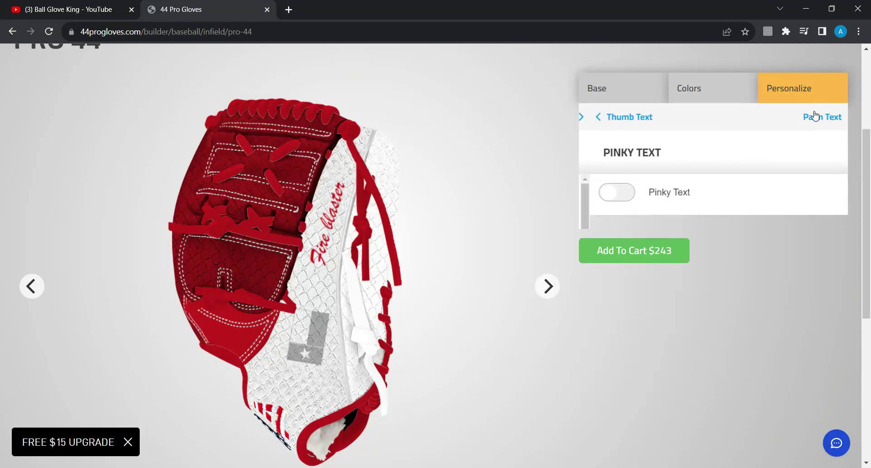
click(30, 286)
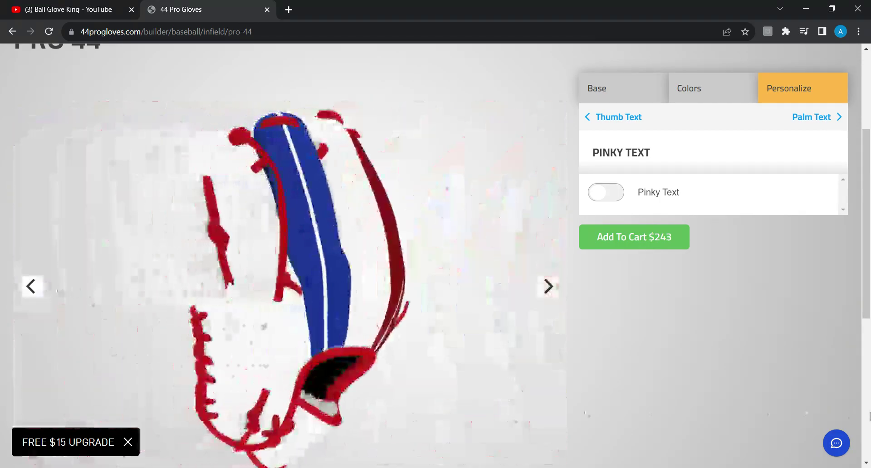
click(605, 192)
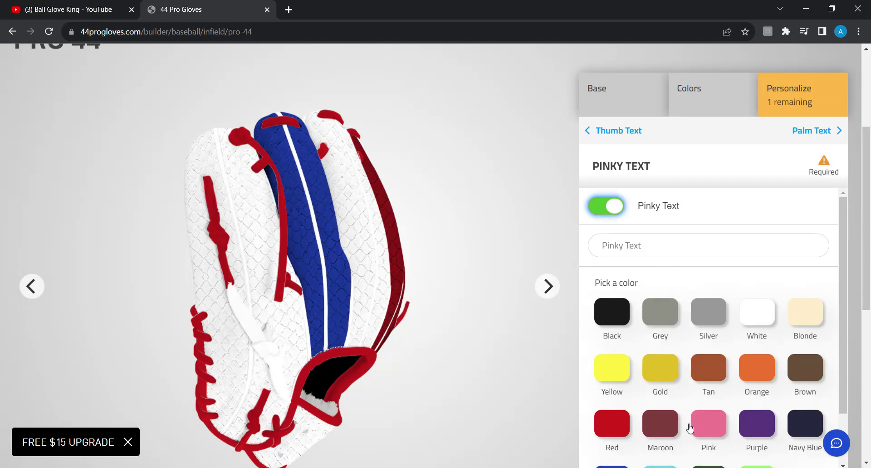
click(613, 421)
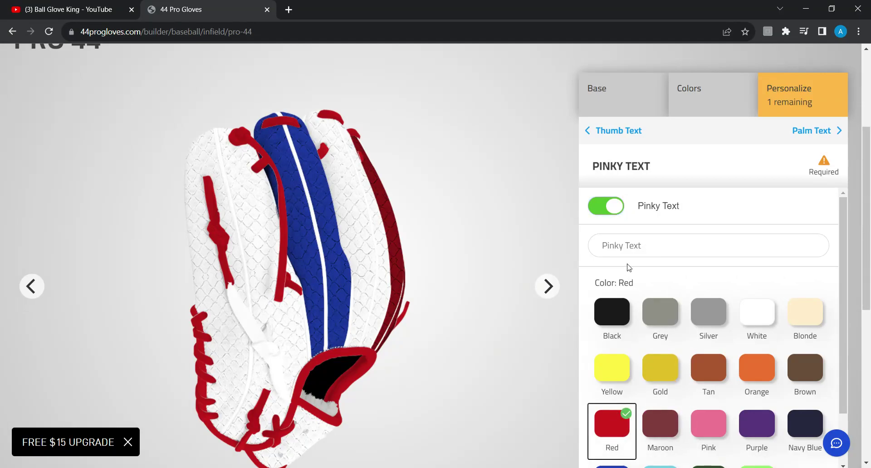
click(612, 246)
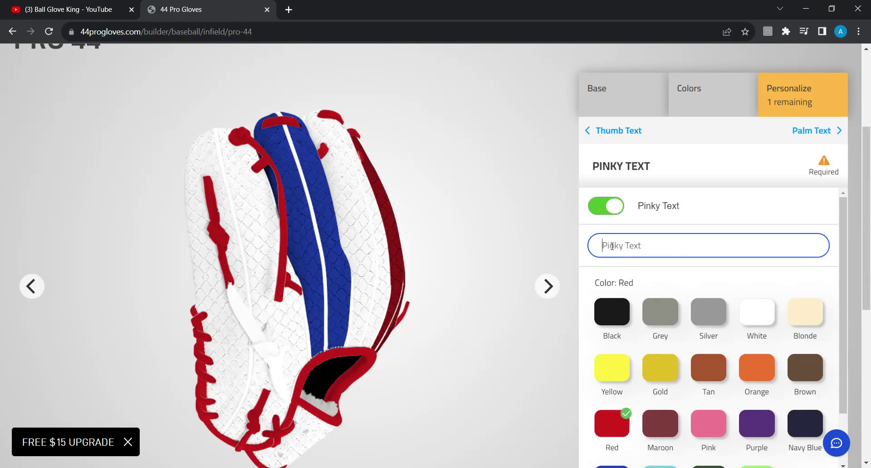
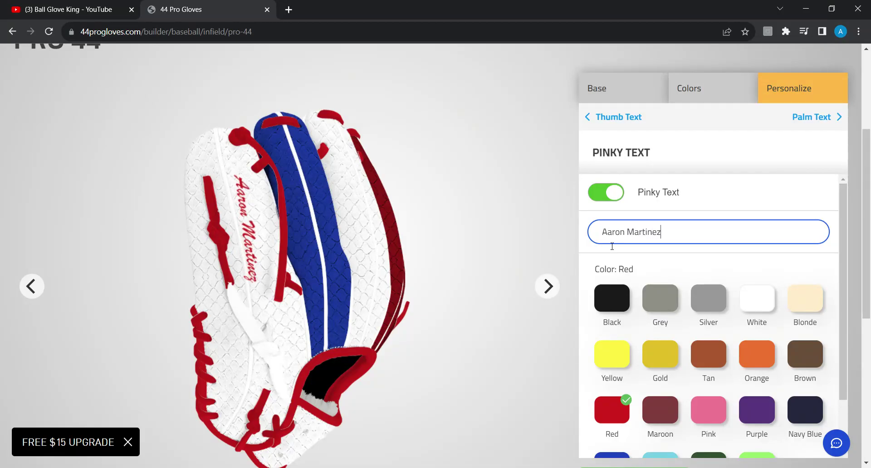
Switch on Palm Text reading 'Mine' in Gold lettering
click(808, 119)
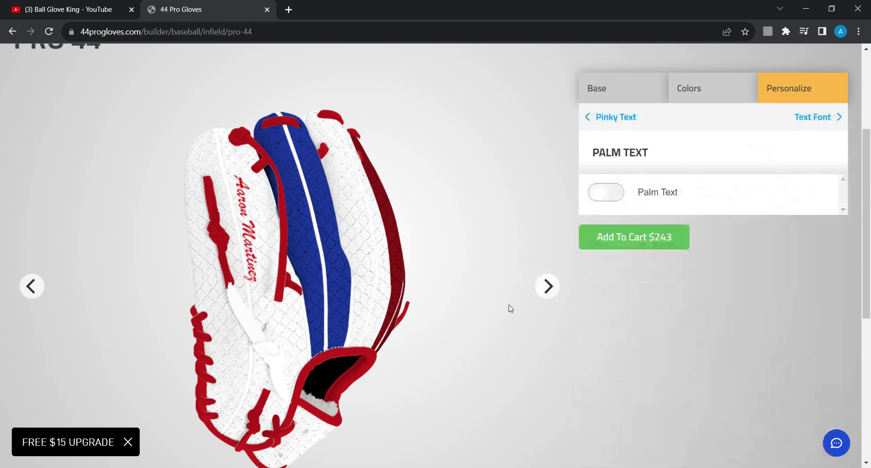
click(547, 284)
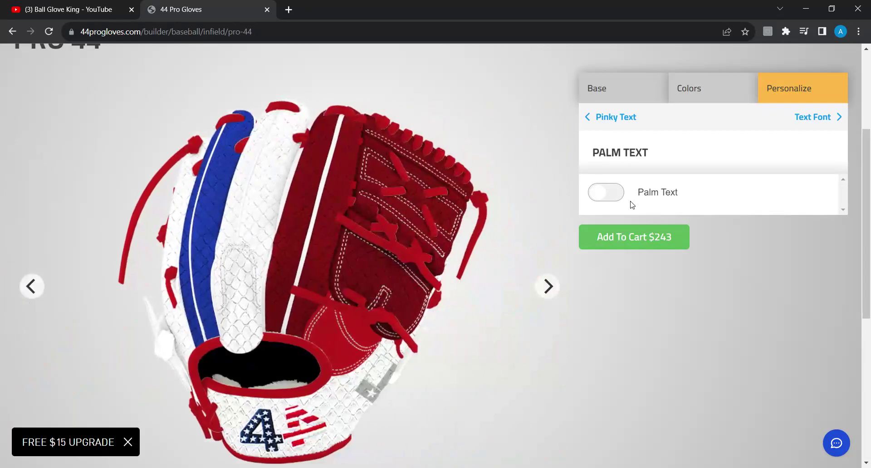
click(604, 200)
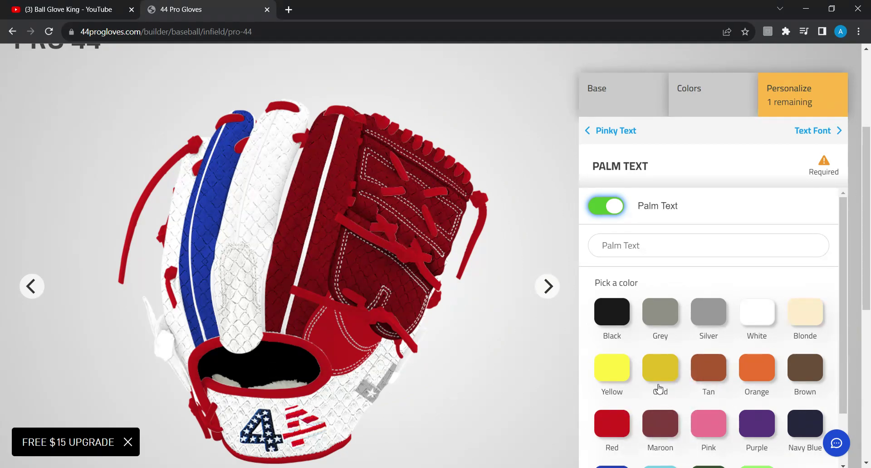
click(654, 384)
drag(653, 385, 662, 377)
click(662, 378)
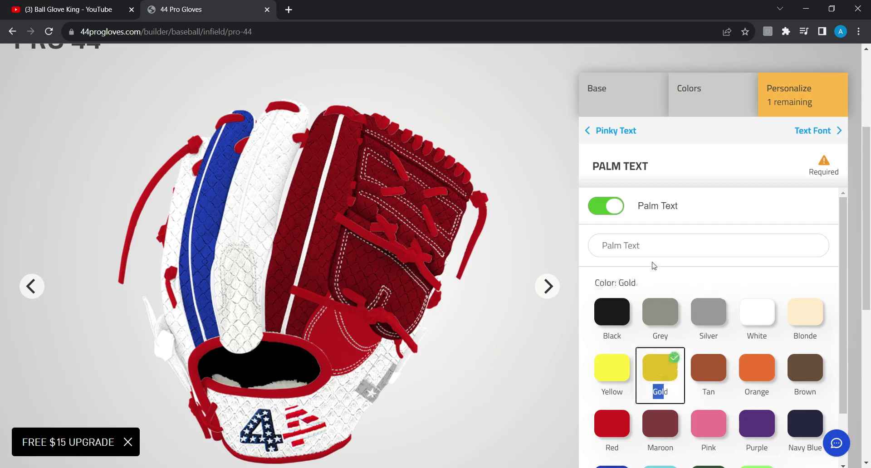
click(630, 248)
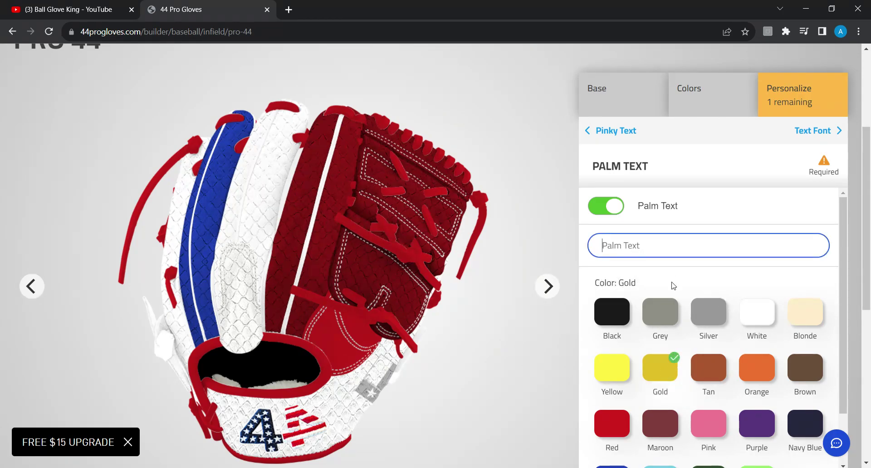
text(Mine)
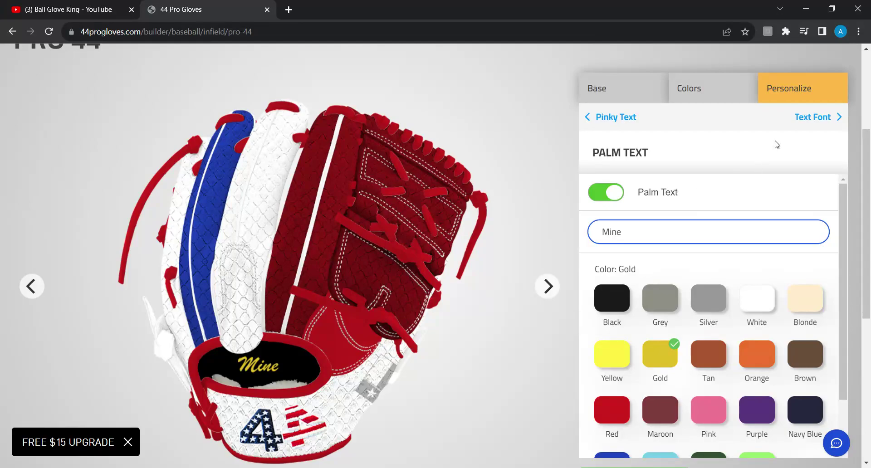
click(811, 117)
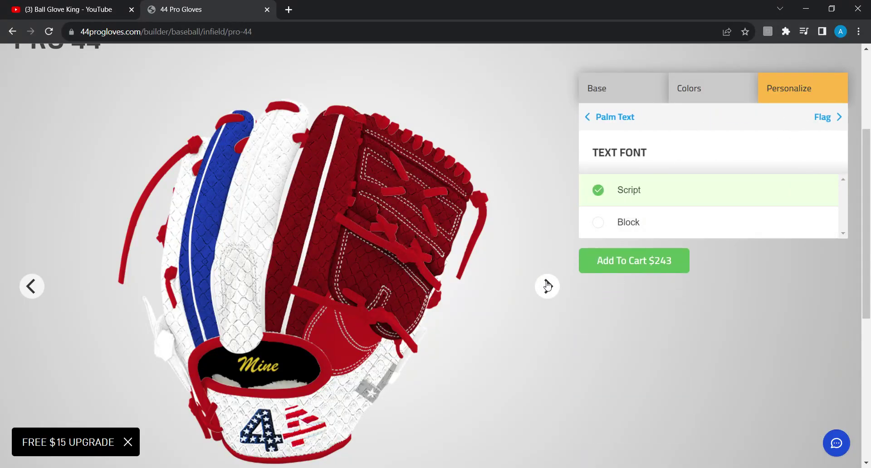
click(621, 220)
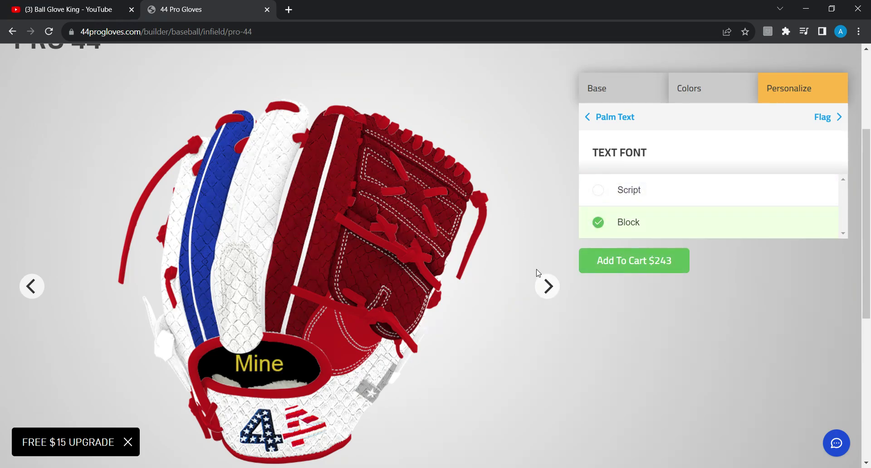
click(547, 285)
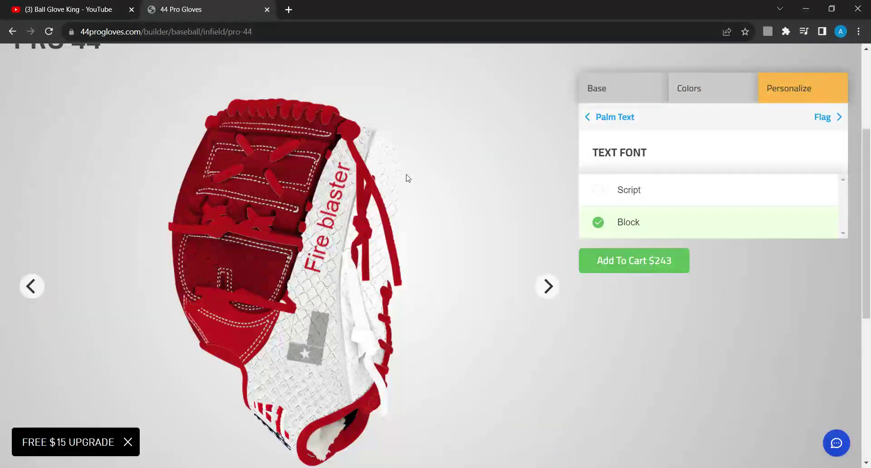
click(32, 288)
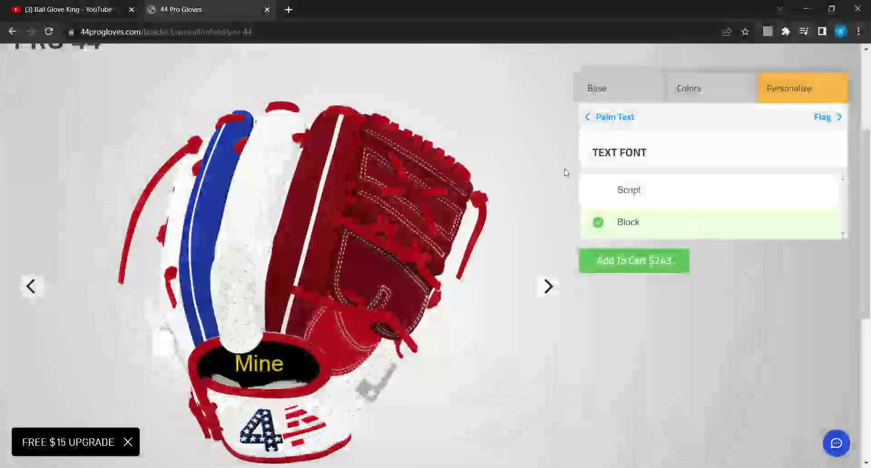
click(606, 190)
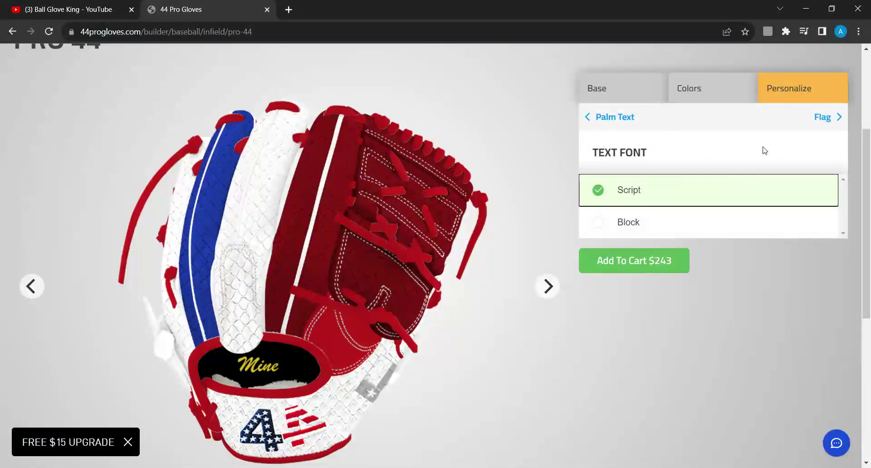
Choose USA from the bottom of the Flag list to place it near the web
click(822, 121)
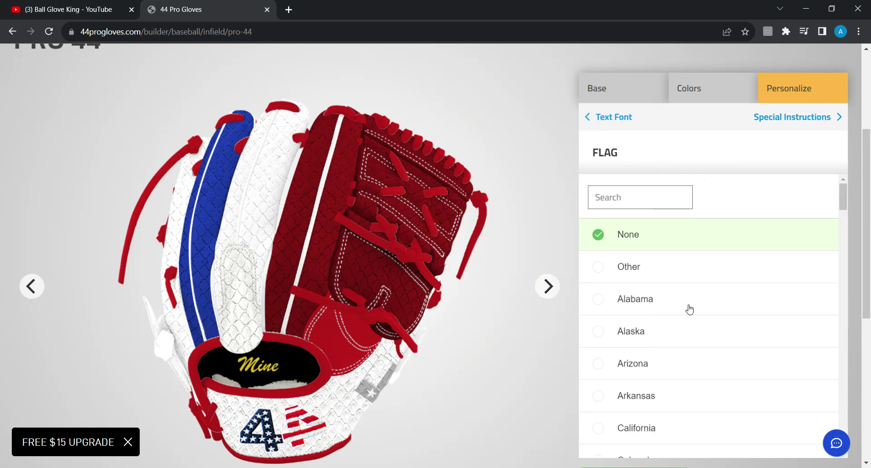
scroll(669, 354, down, 4)
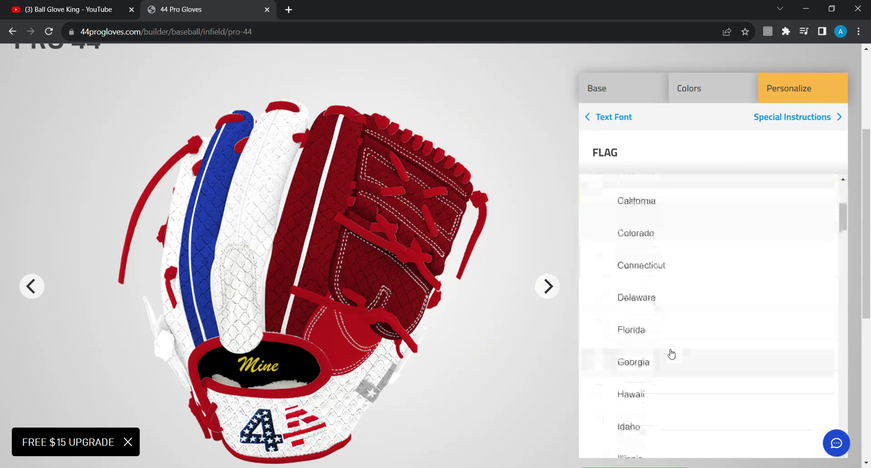
scroll(671, 354, down, 4)
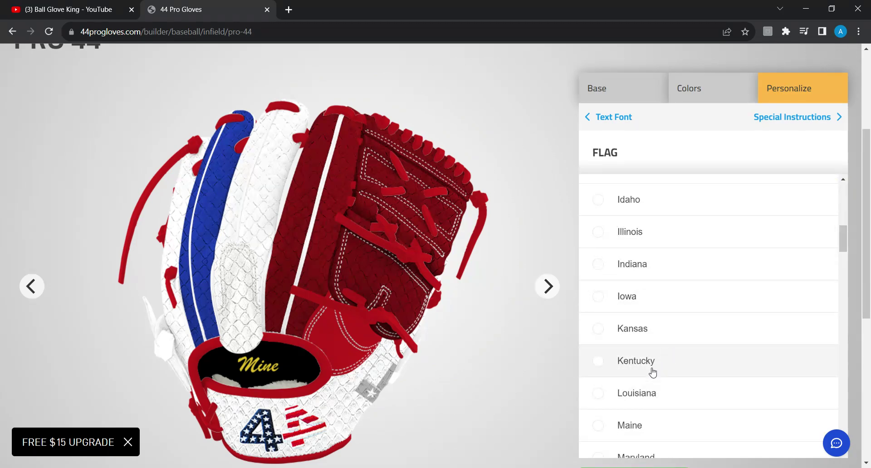
scroll(652, 374, down, 5)
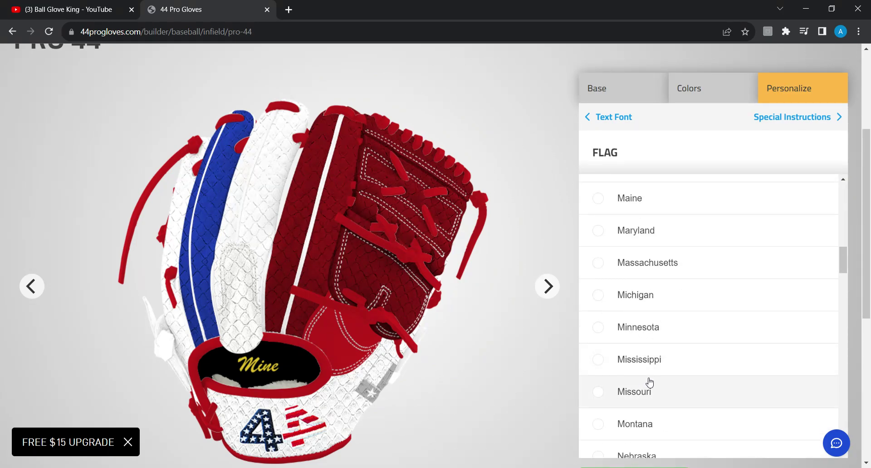
scroll(635, 390, down, 4)
scroll(621, 394, down, 4)
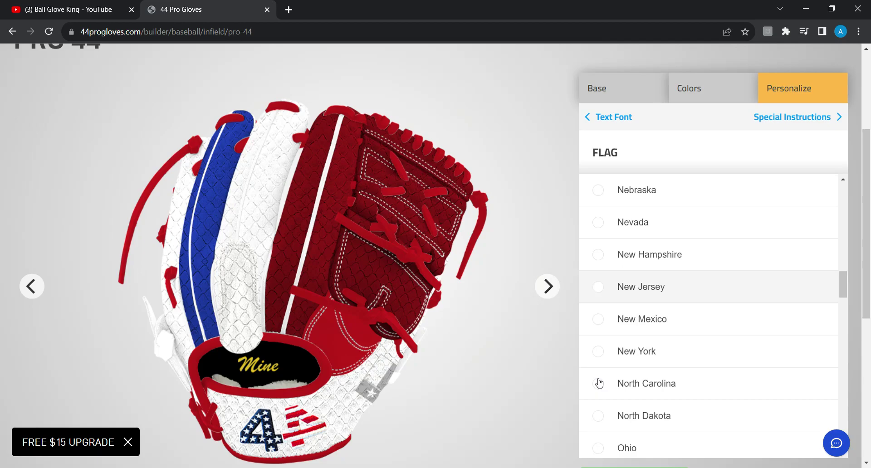
scroll(622, 395, down, 4)
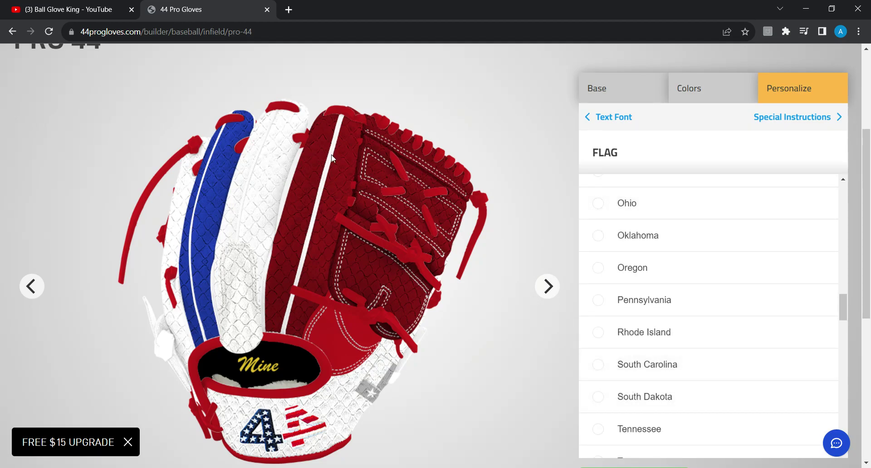
scroll(616, 380, down, 2)
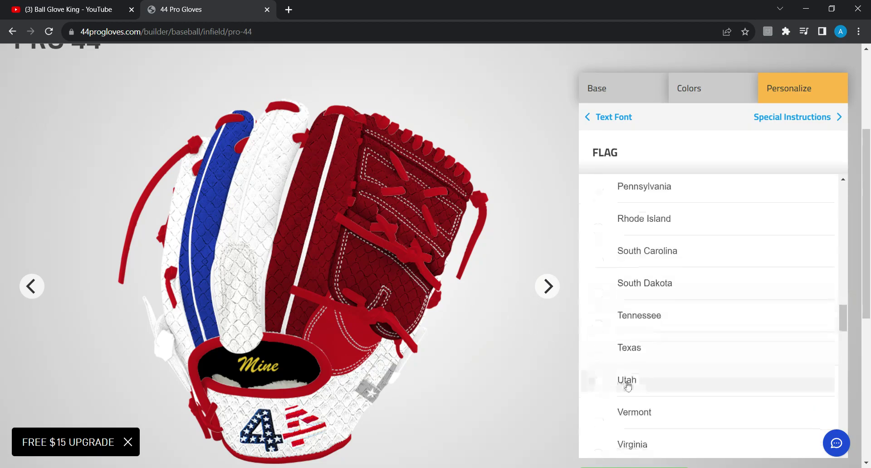
scroll(627, 384, down, 5)
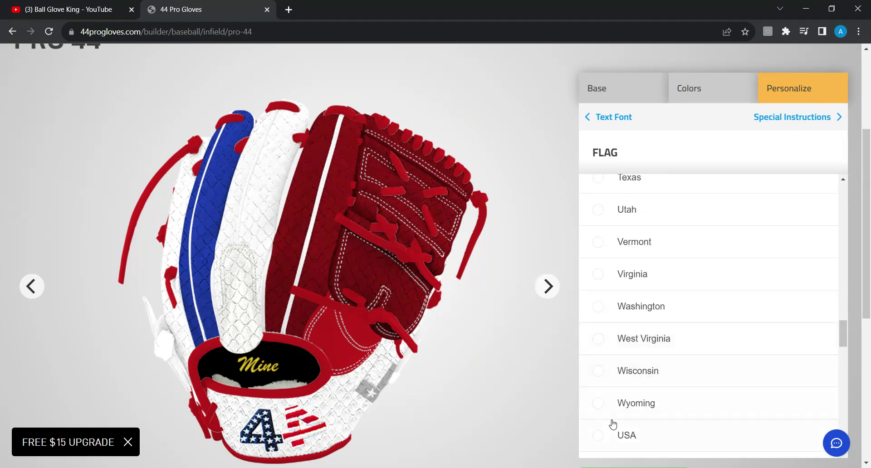
click(608, 444)
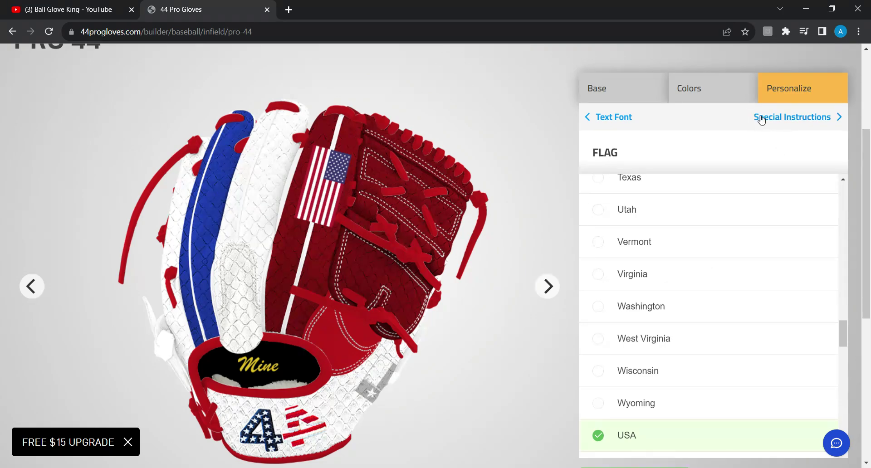
Add the finished $243 glove to the cart and continue shopping
click(773, 118)
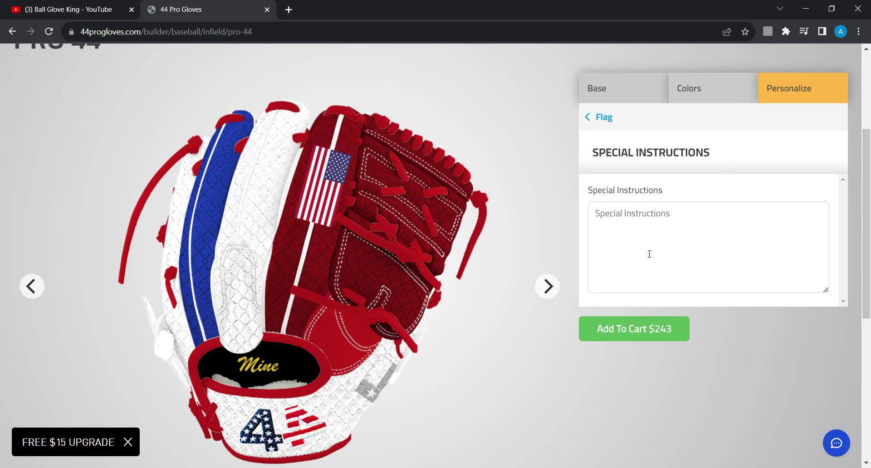
click(670, 330)
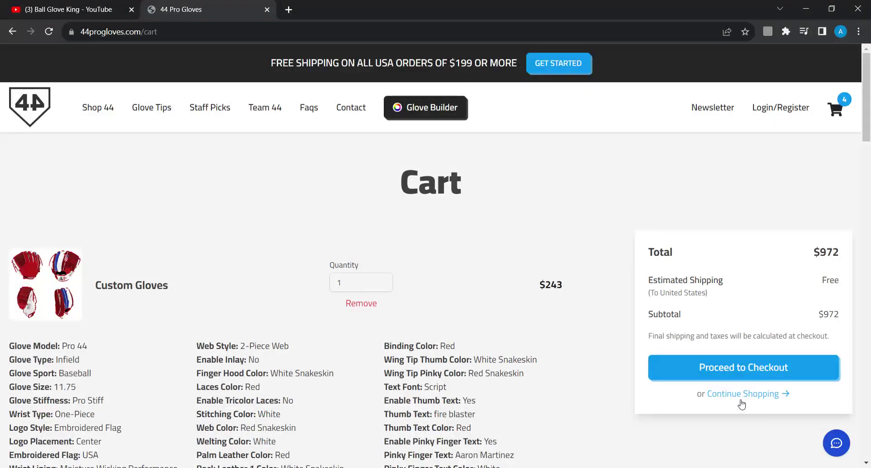
click(727, 396)
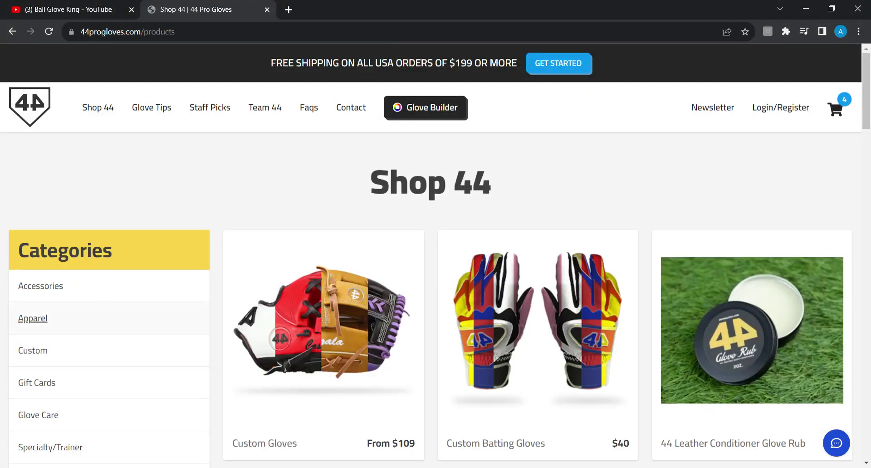